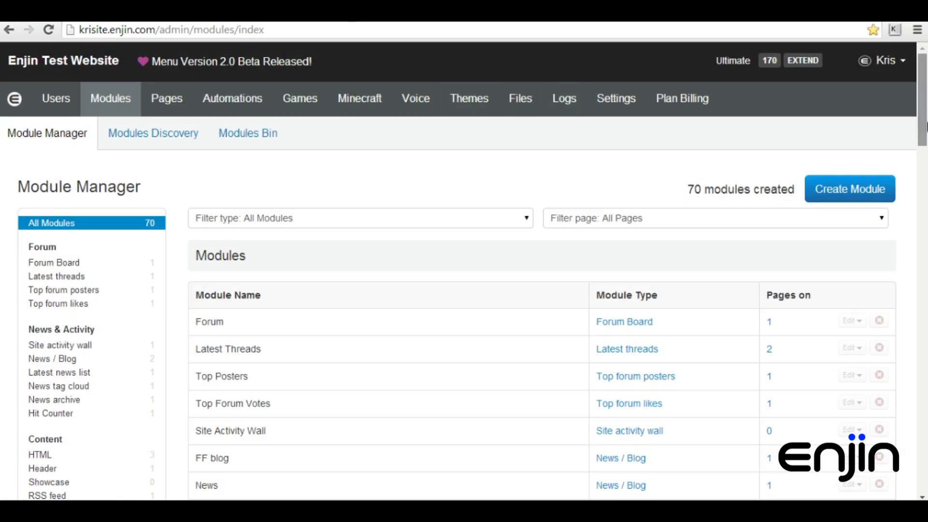
Open Menu Module 2.0 for editing from the Menu Bar System 2.0 modules
scroll(899, 268, down, 15)
scroll(895, 268, down, 4)
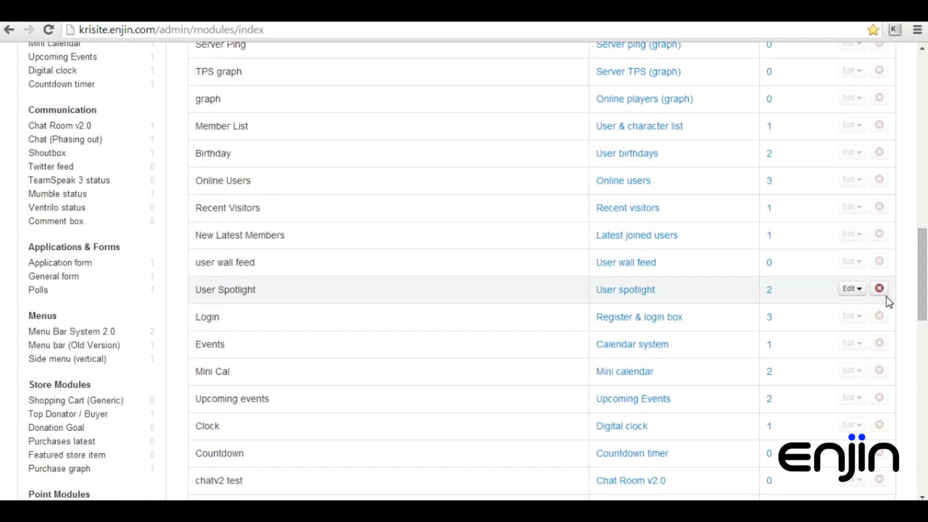
click(90, 334)
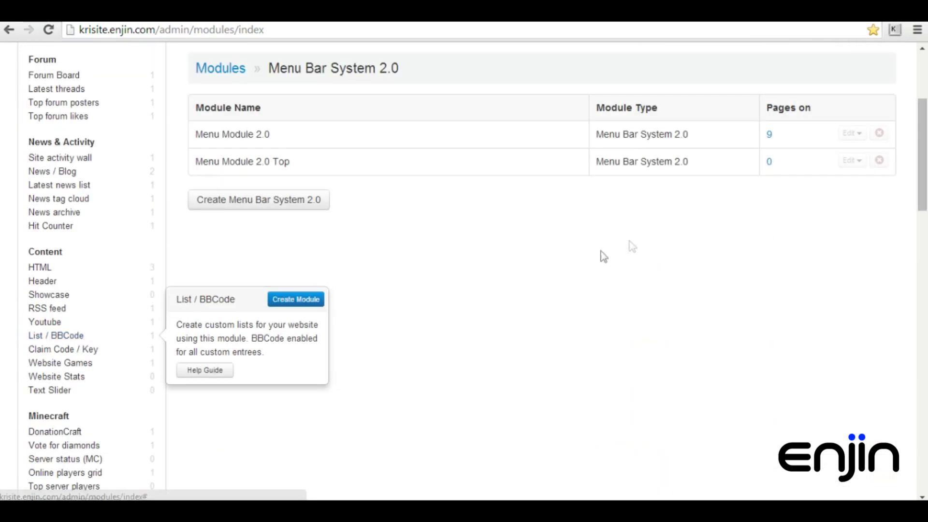
click(851, 139)
click(856, 156)
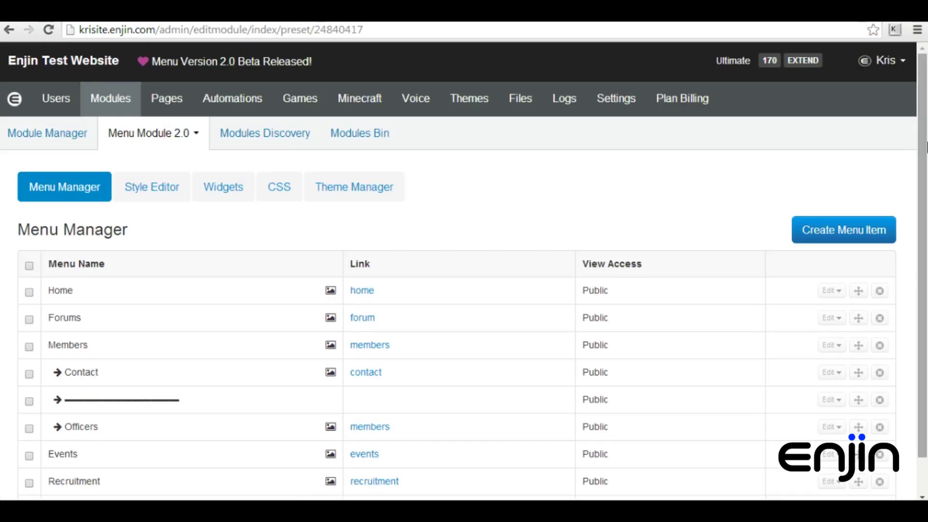
Look through the Style Editor, Widgets, CSS and Theme Manager tabs, then return to Menu Manager
scroll(927, 197, down, 1)
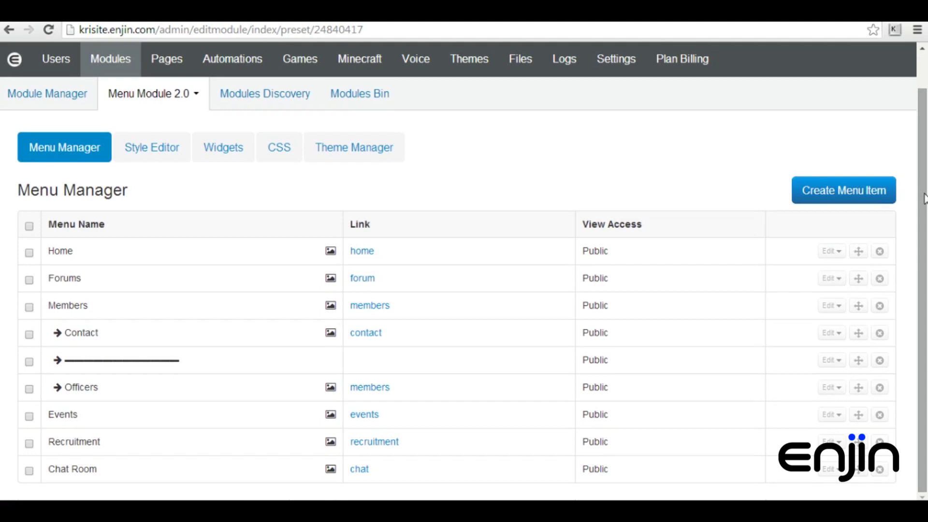
click(164, 155)
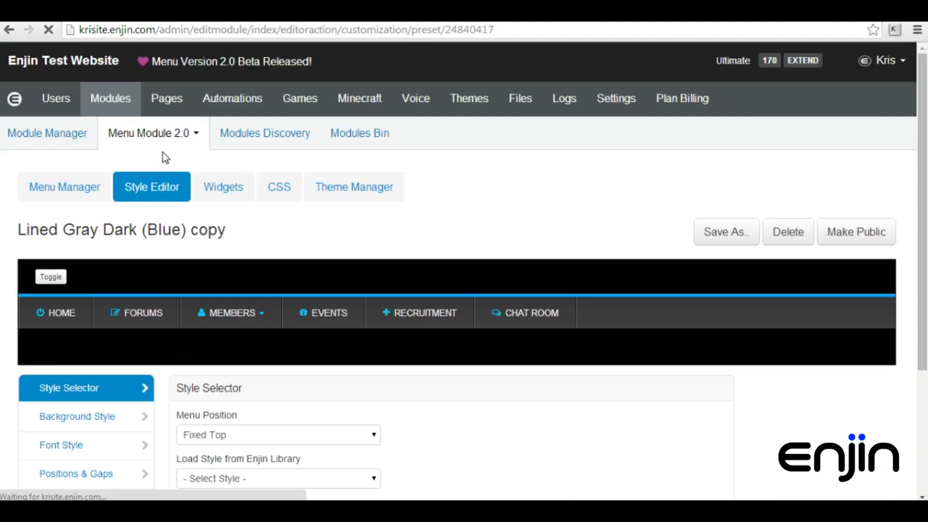
click(217, 195)
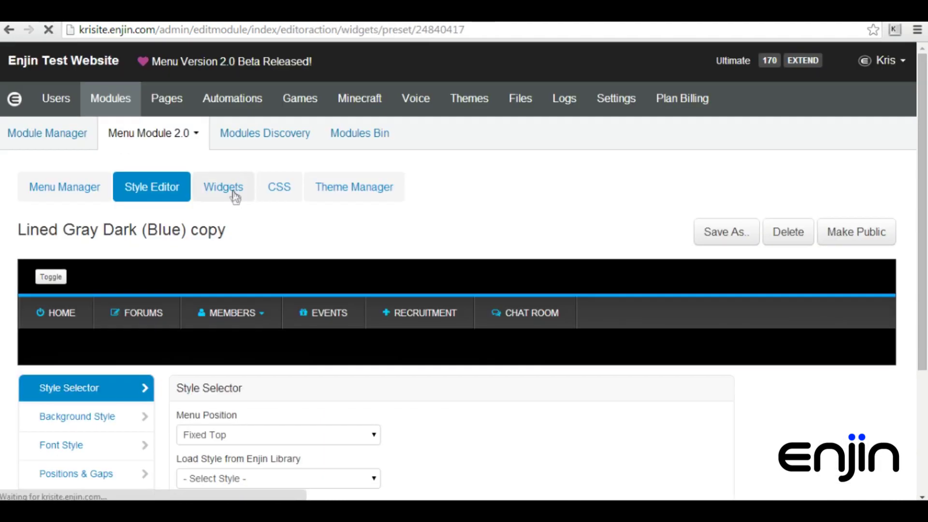
click(287, 199)
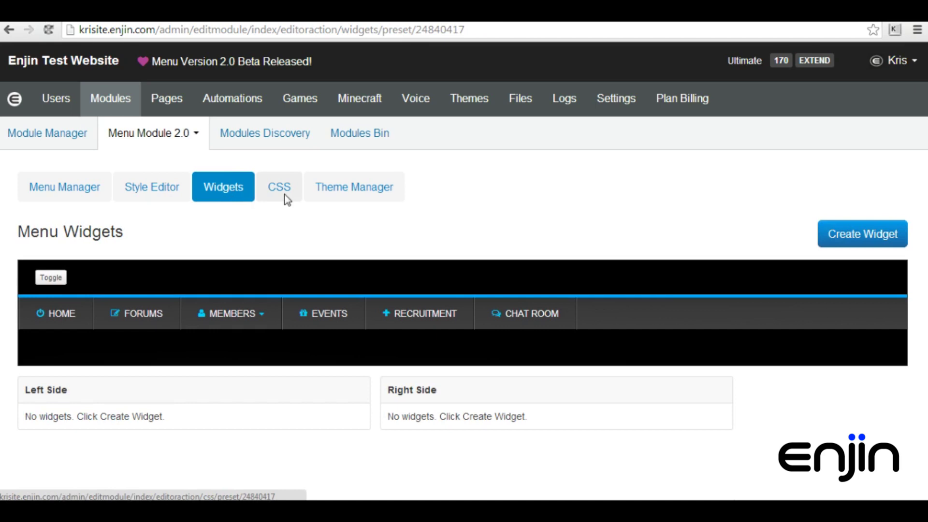
click(326, 198)
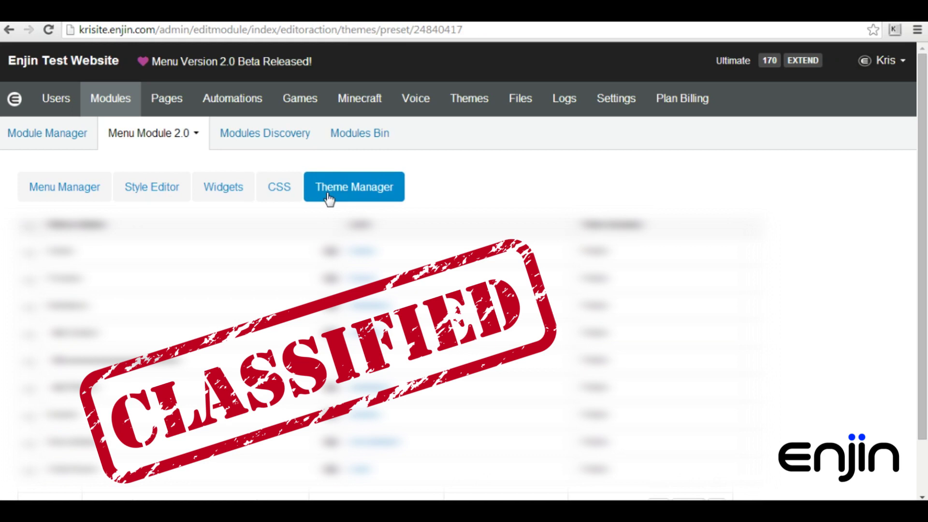
click(73, 193)
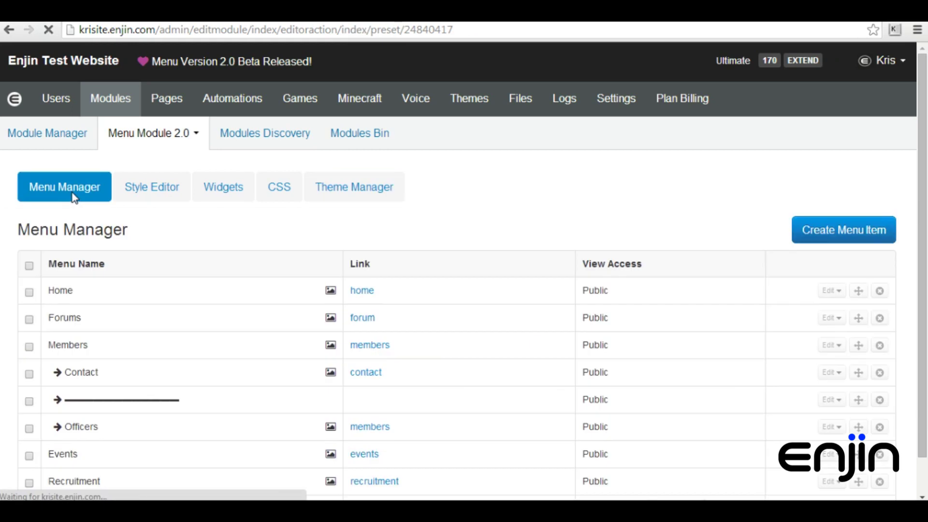
Create a new menu item named 'Store' that links to the Store page
scroll(923, 218, down, 1)
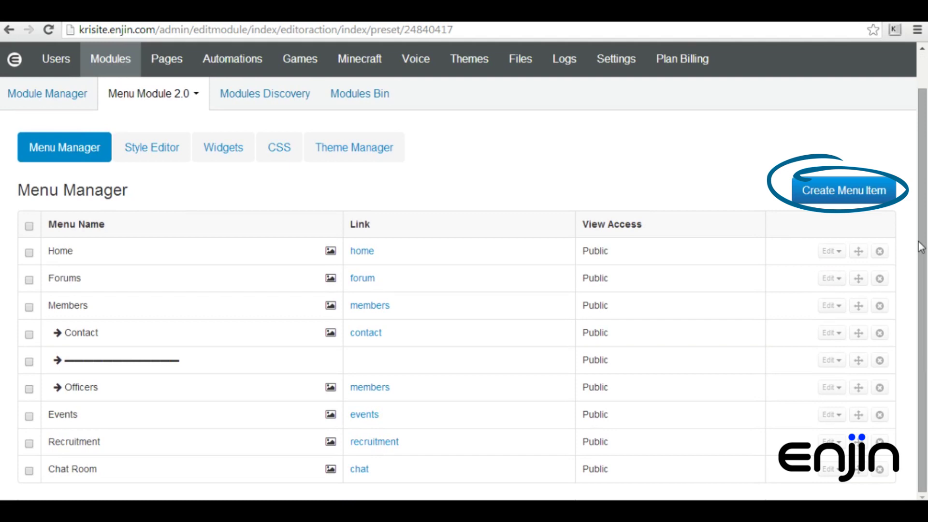
click(859, 195)
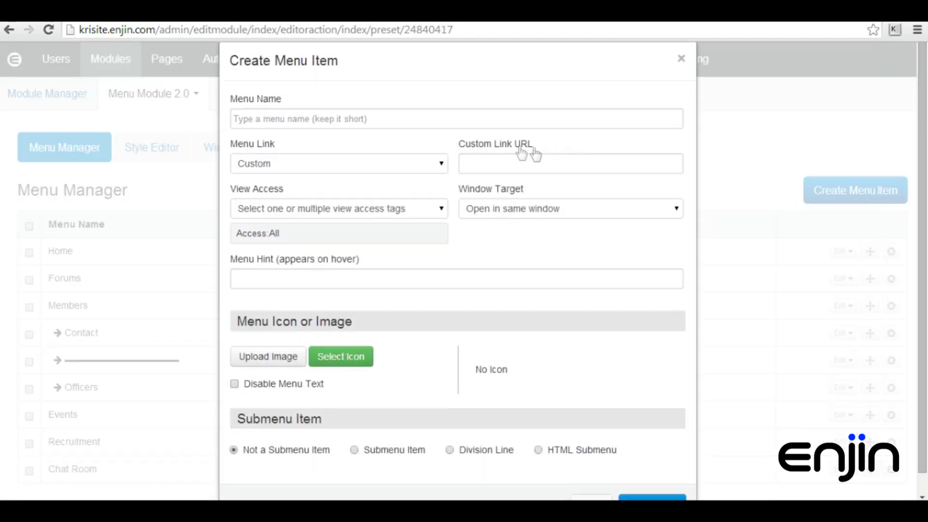
click(457, 118)
text(Store)
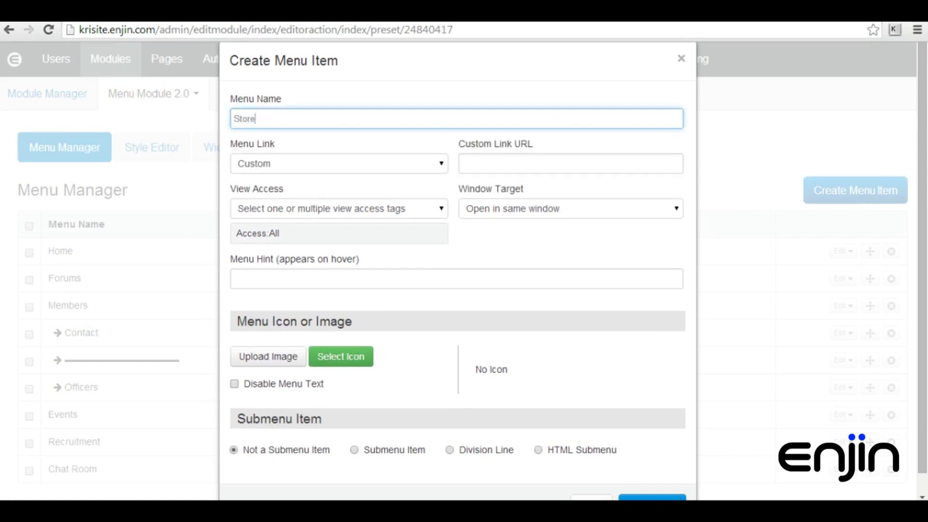
click(440, 167)
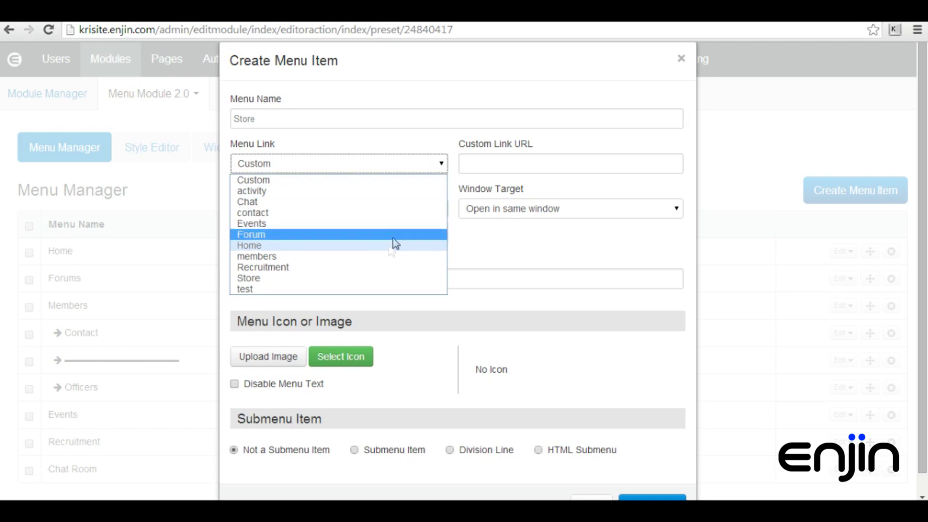
click(387, 278)
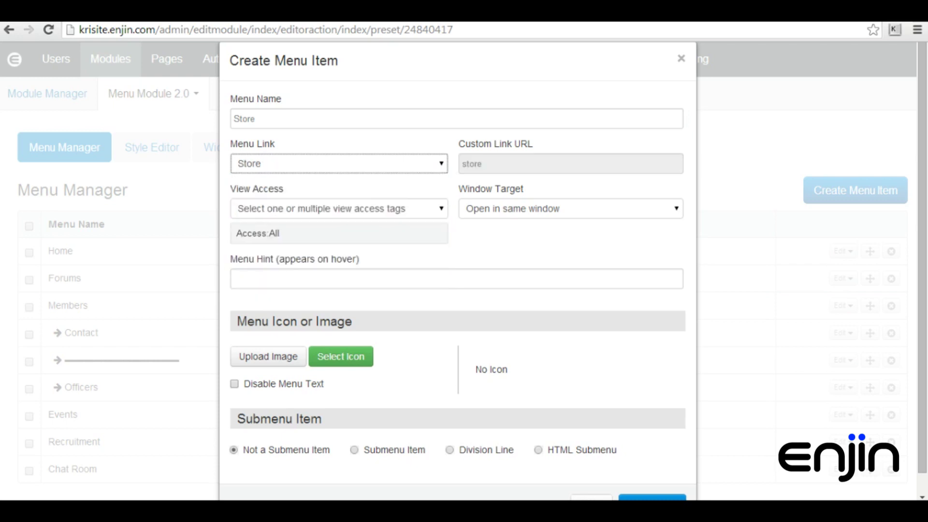
Give the Store item view access All and keep it opening in the same window
click(443, 215)
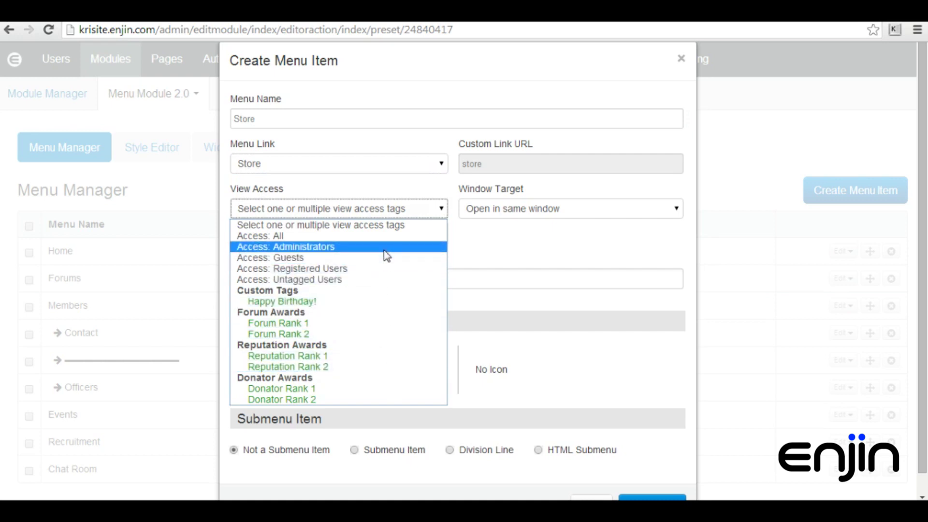
click(386, 237)
click(526, 210)
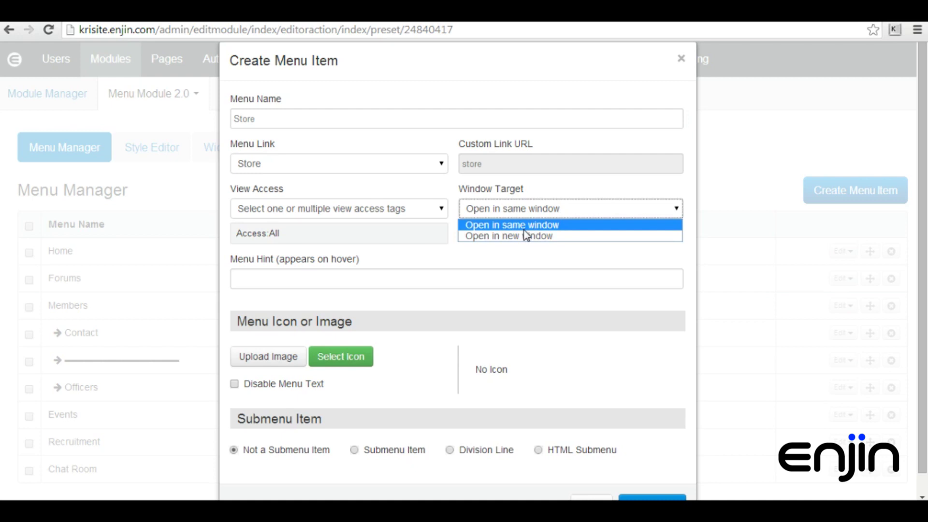
click(433, 253)
click(235, 279)
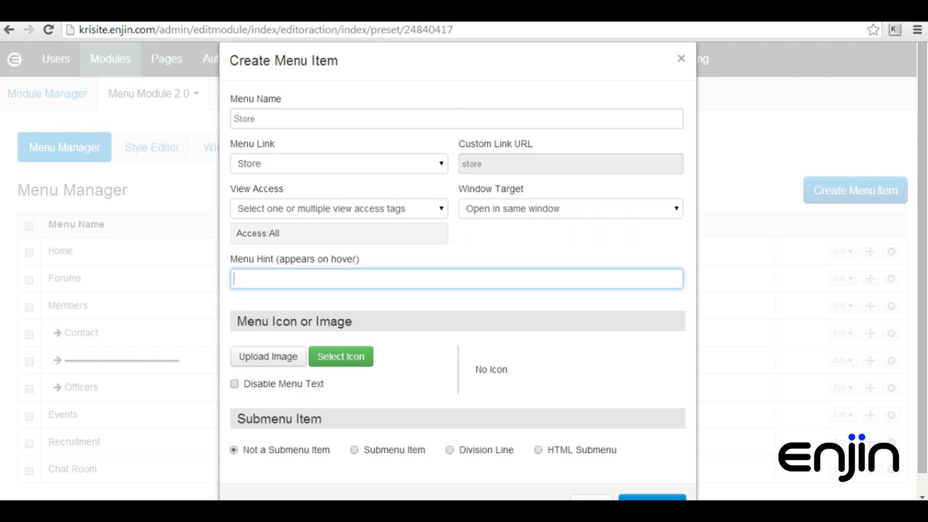
click(360, 362)
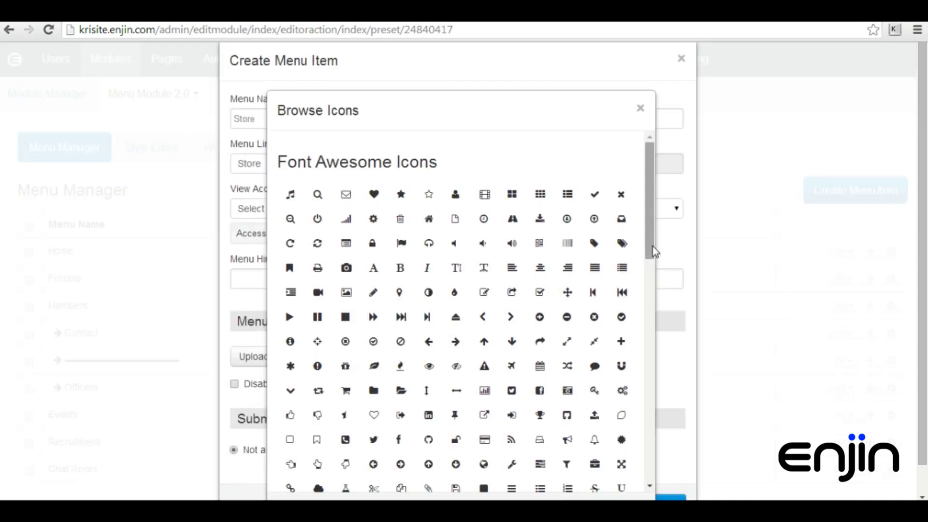
Give the Store item the heart-outline icon and create it
mouse_move(653, 251)
mouse_down()
mouse_move(646, 302)
mouse_move(656, 242)
mouse_up()
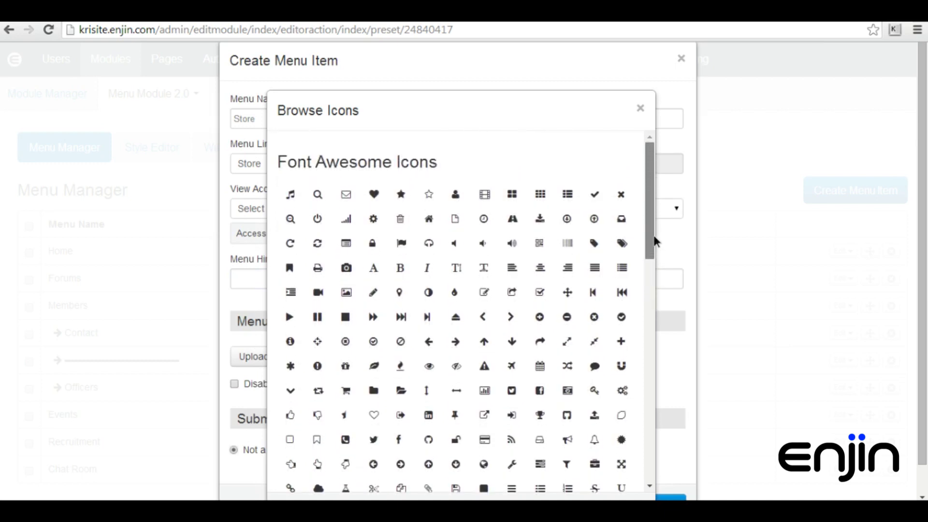
click(374, 415)
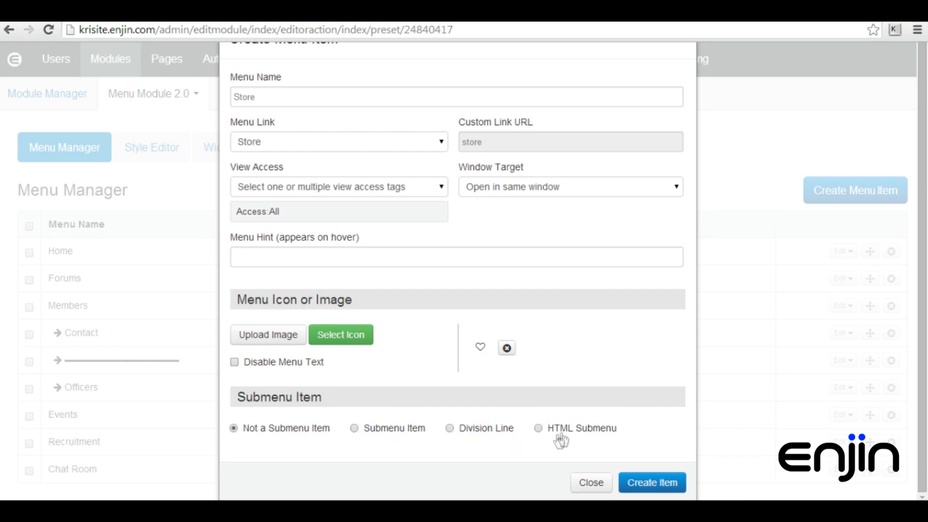
click(641, 484)
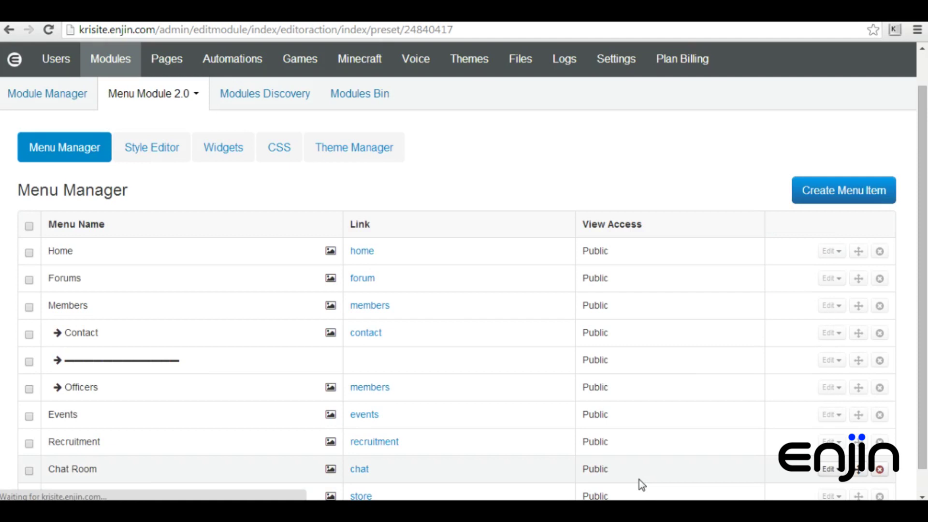
Drag the Store row to the bottom of the menu list, after Chat Room
scroll(924, 314, down, 1)
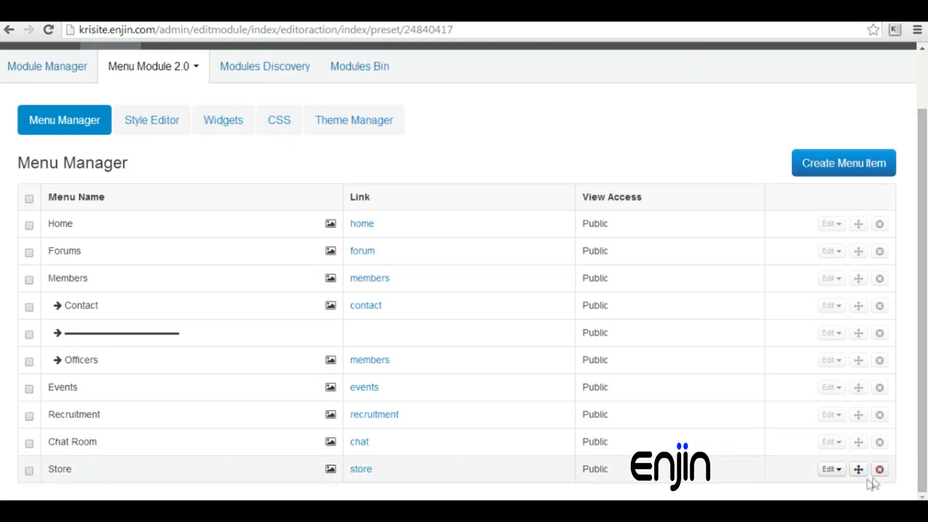
click(836, 471)
scroll(837, 476, down, 1)
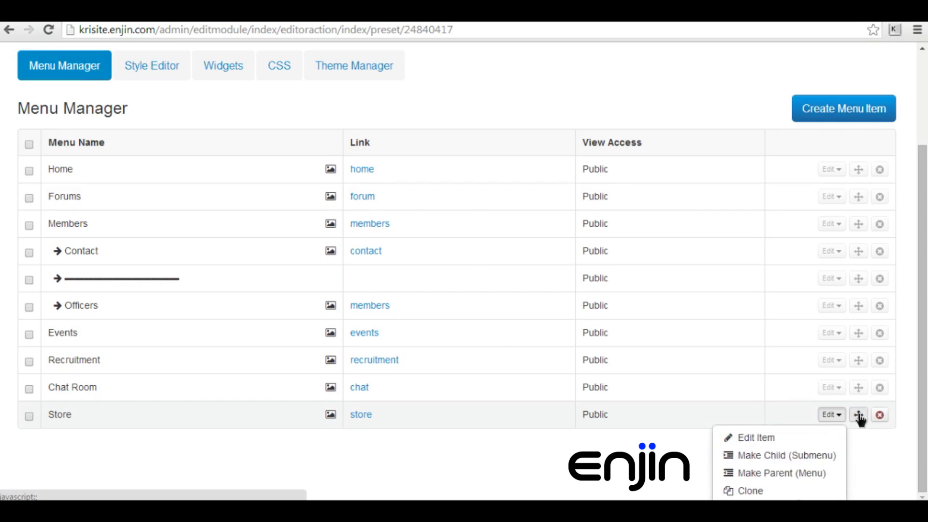
drag(858, 418, 863, 476)
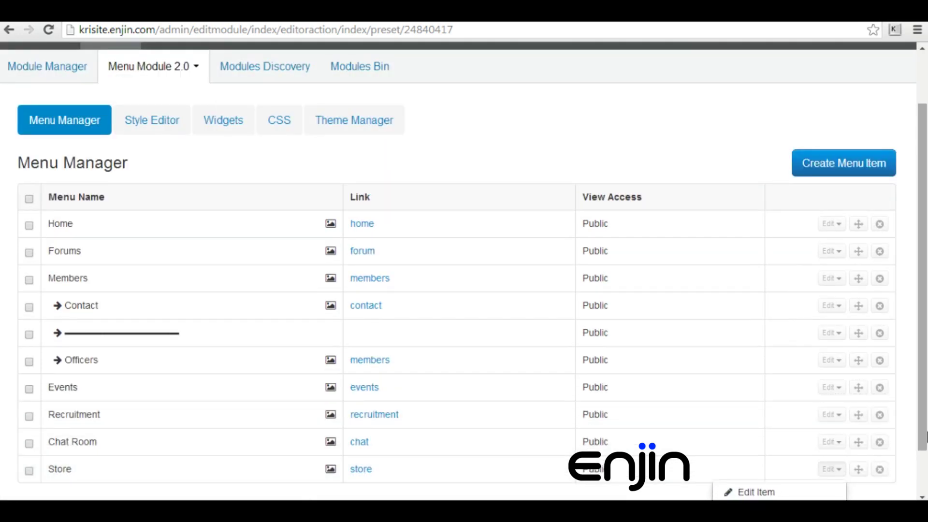
scroll(863, 476, down, 1)
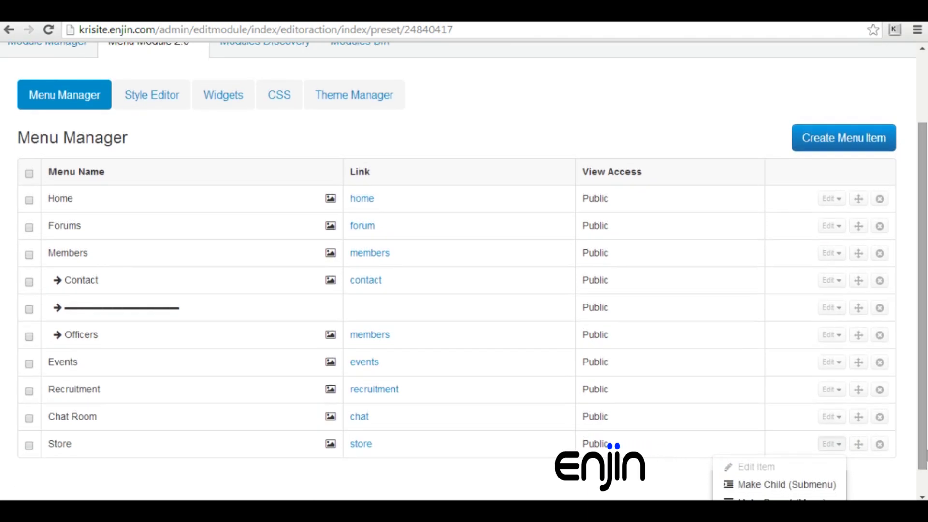
scroll(464, 270, up, 1)
scroll(518, 452, up, 3)
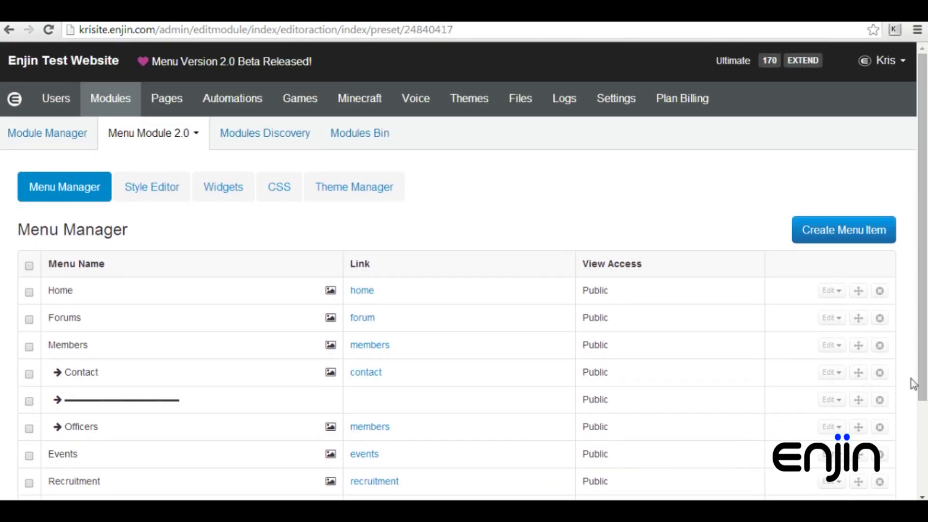
click(159, 196)
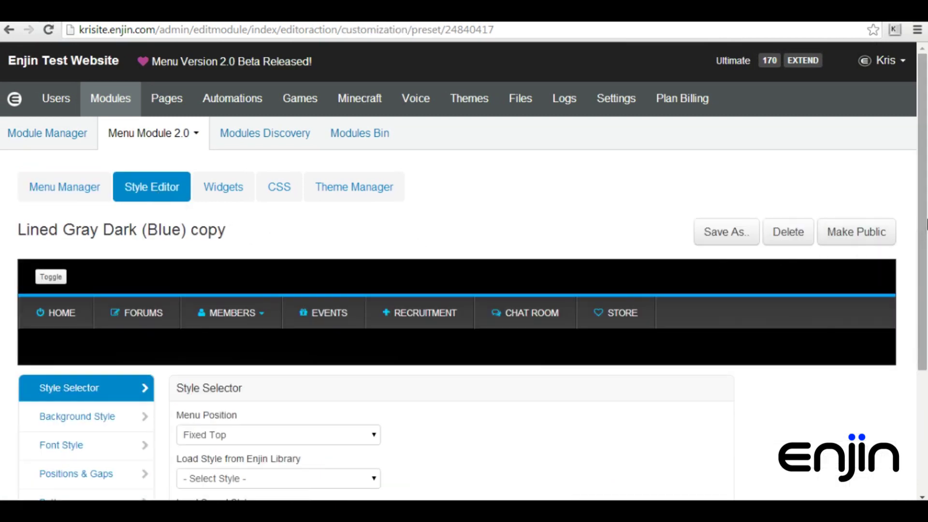
Inspect the Contact submenu item's settings and toggle the preview background, leaving both unchanged
scroll(924, 236, down, 1)
drag(925, 236, 925, 319)
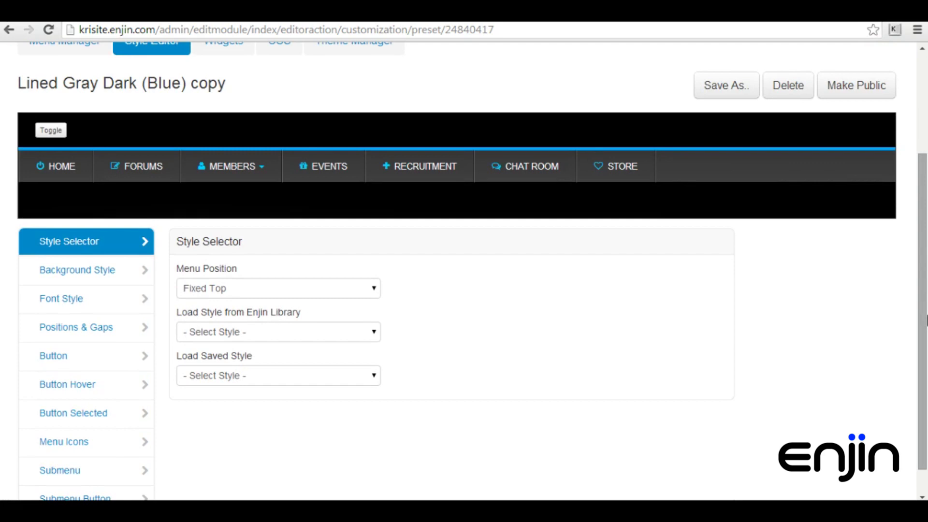
mouse_move(269, 172)
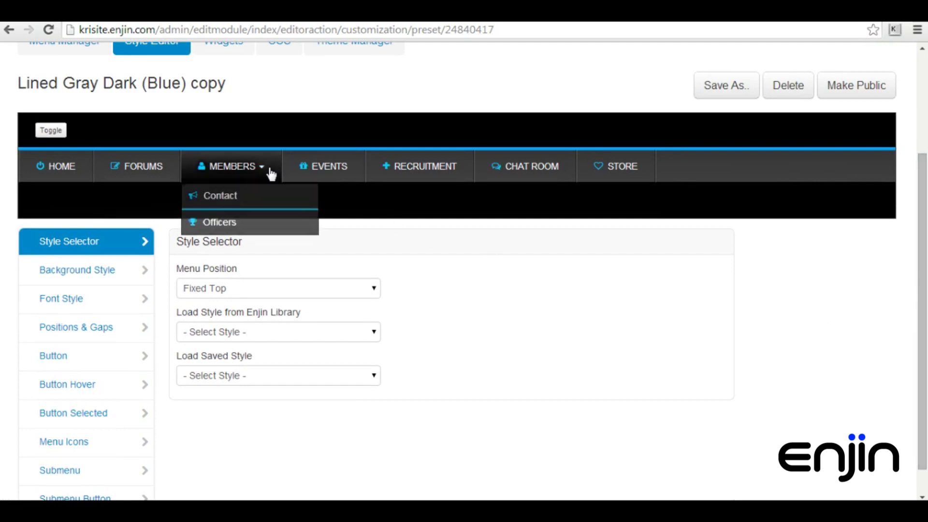
click(264, 205)
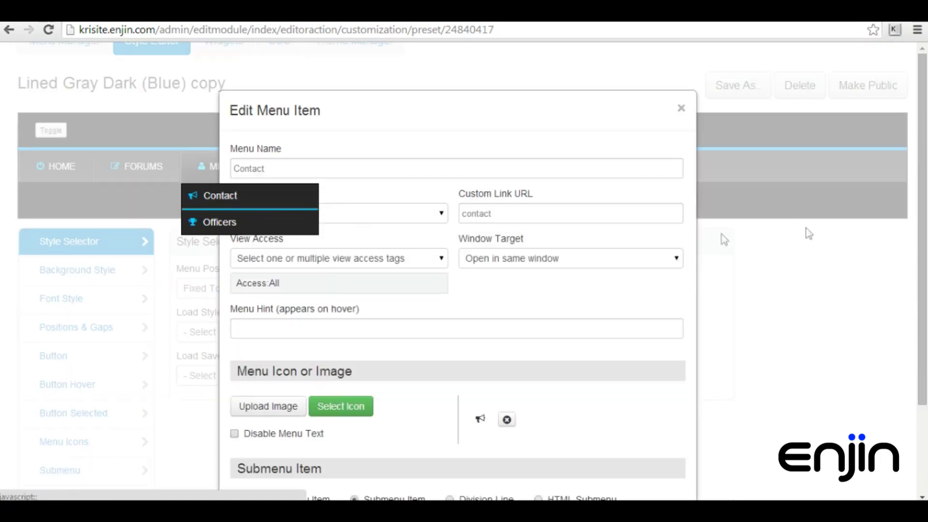
drag(923, 173, 924, 200)
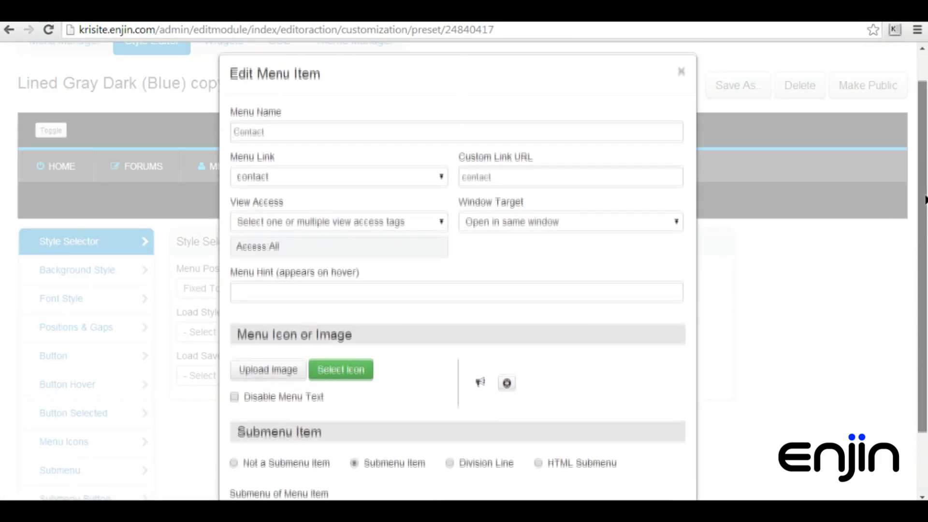
click(682, 73)
click(50, 130)
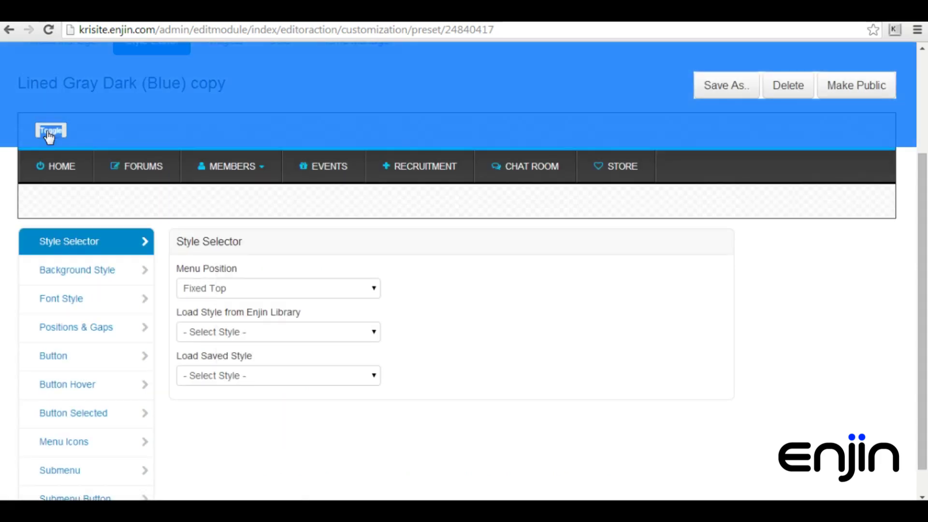
click(50, 131)
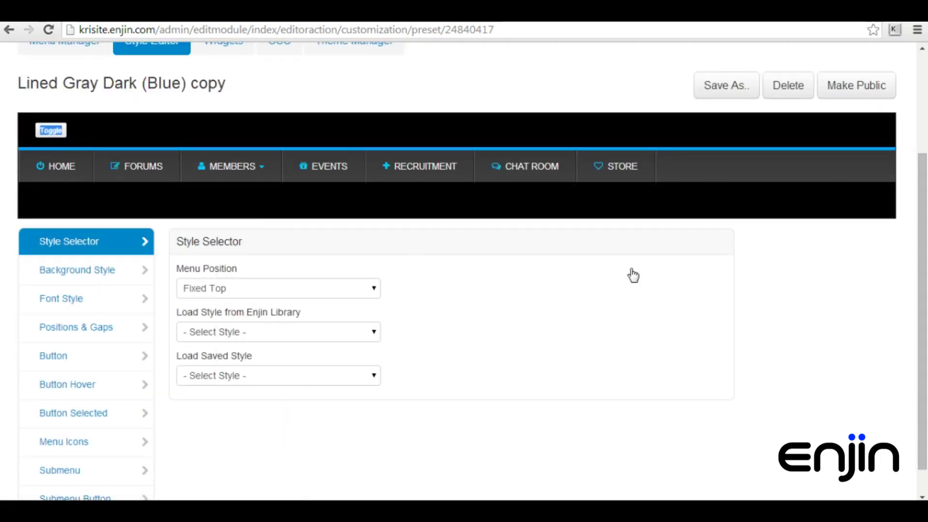
Keep the menu Fixed Top and load the Lined Gray Dark (Blue) library style
scroll(909, 227, down, 1)
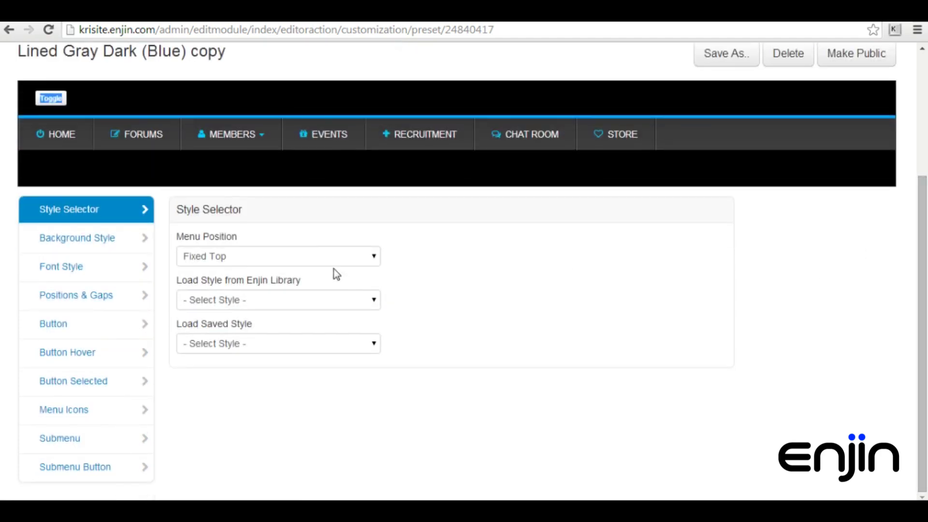
click(311, 260)
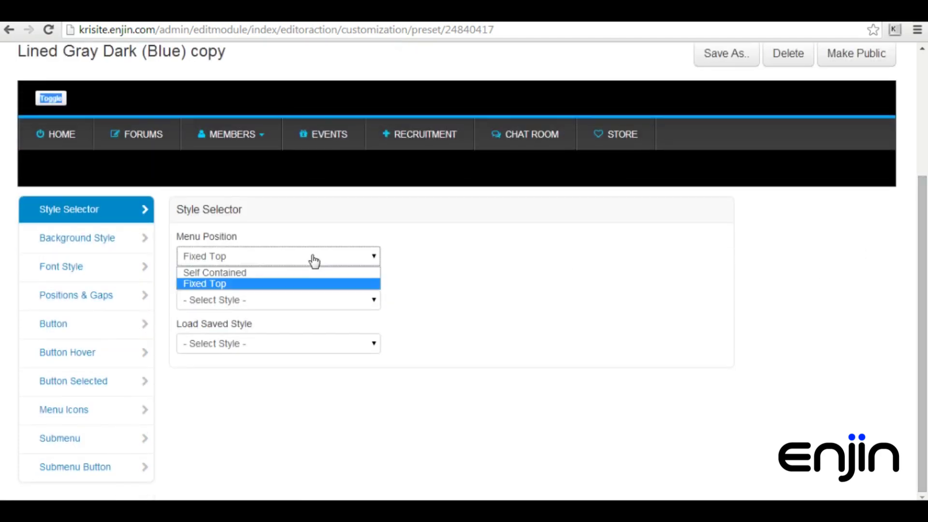
click(435, 307)
click(372, 303)
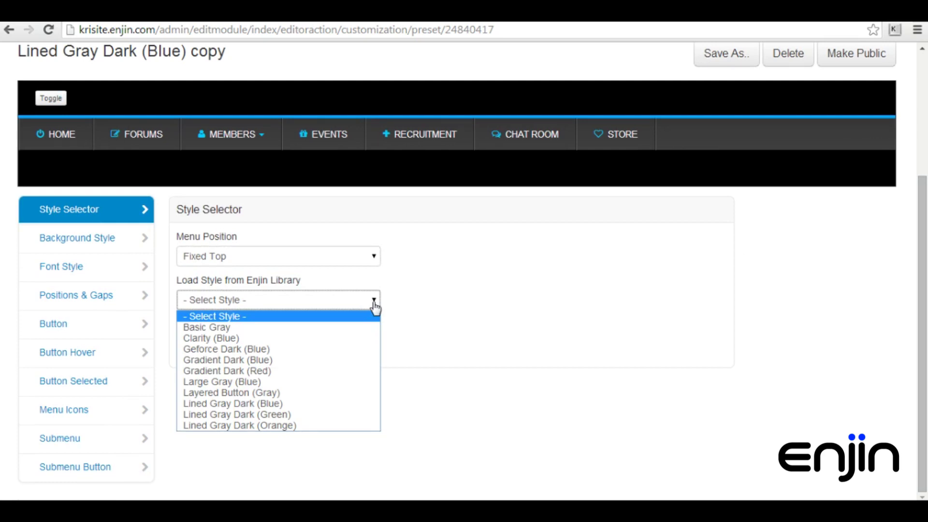
click(344, 348)
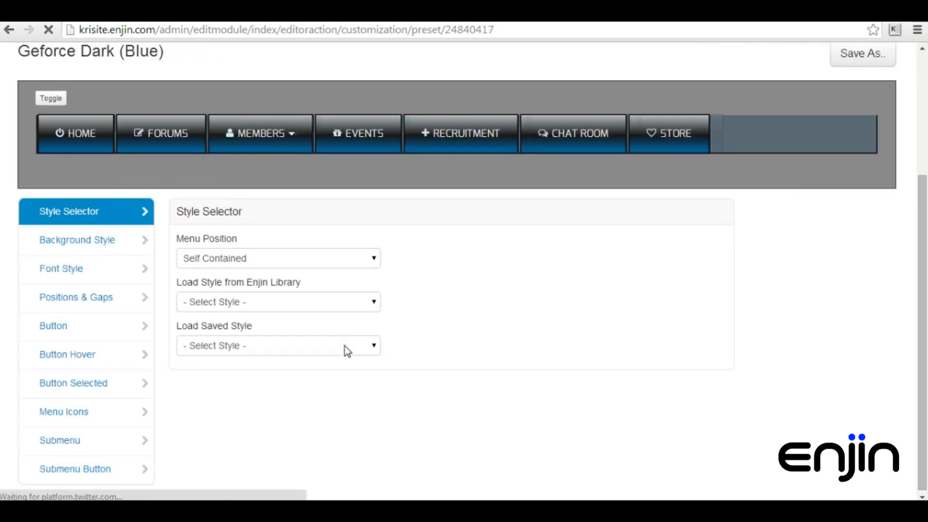
click(348, 302)
click(324, 394)
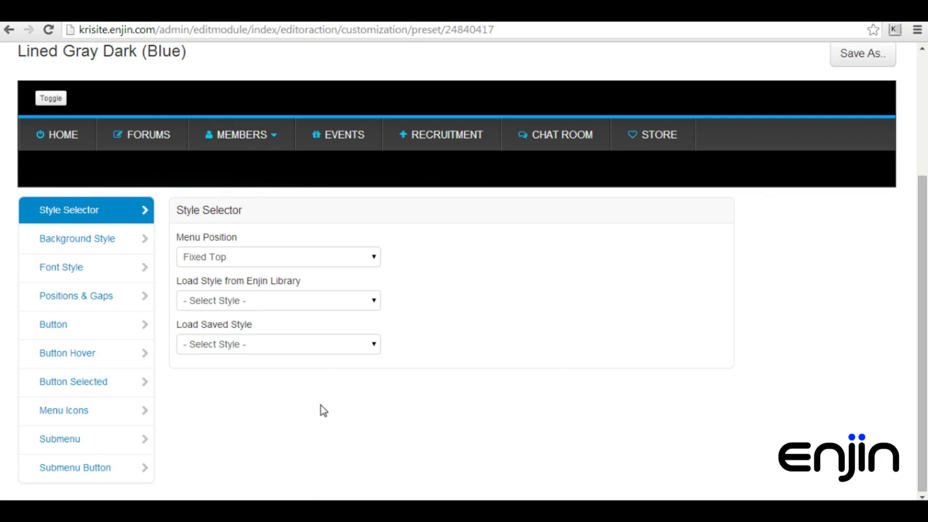
click(284, 347)
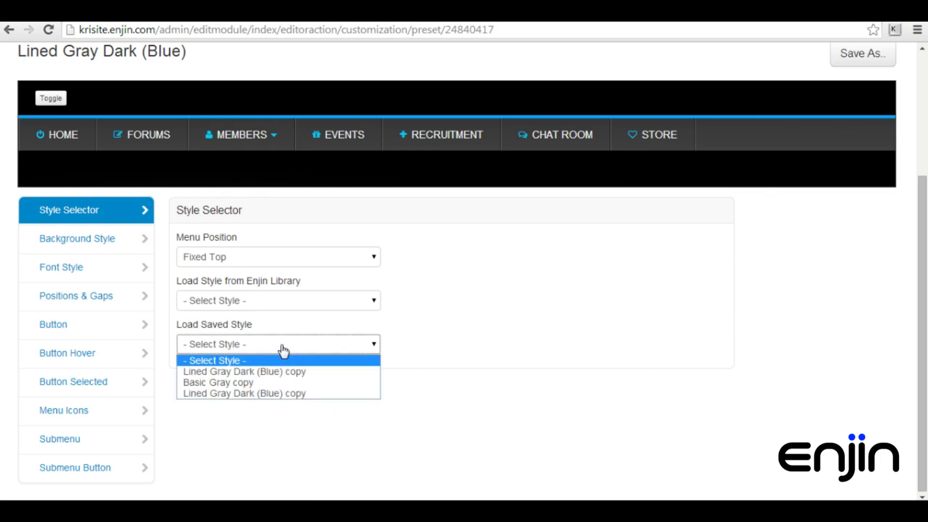
click(106, 247)
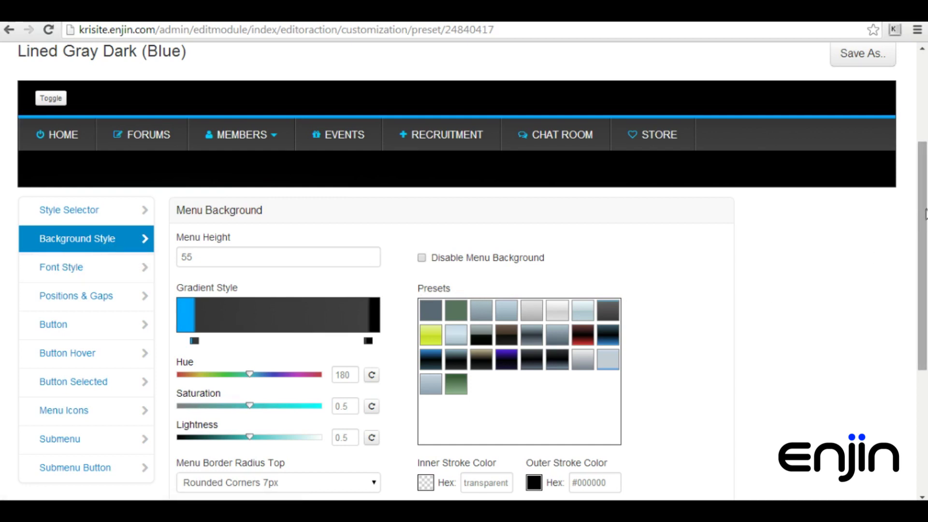
scroll(925, 213, down, 3)
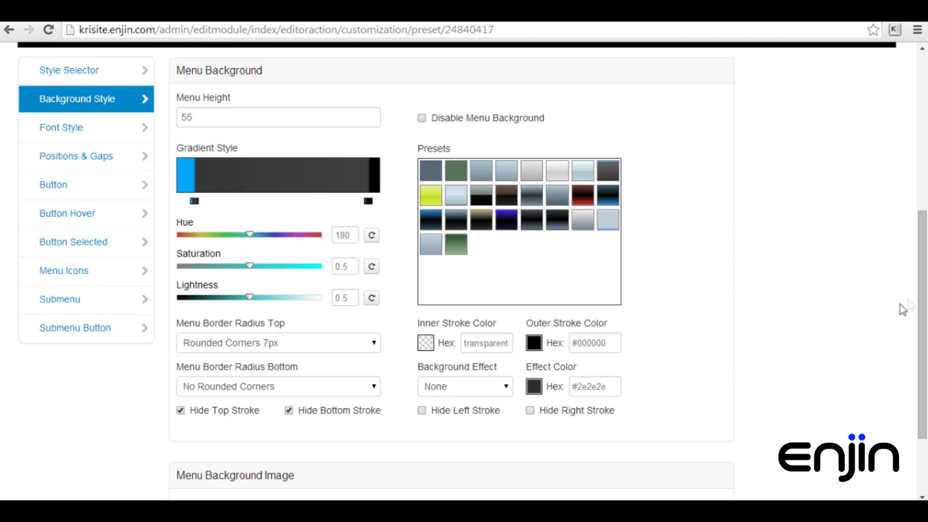
drag(921, 308, 921, 369)
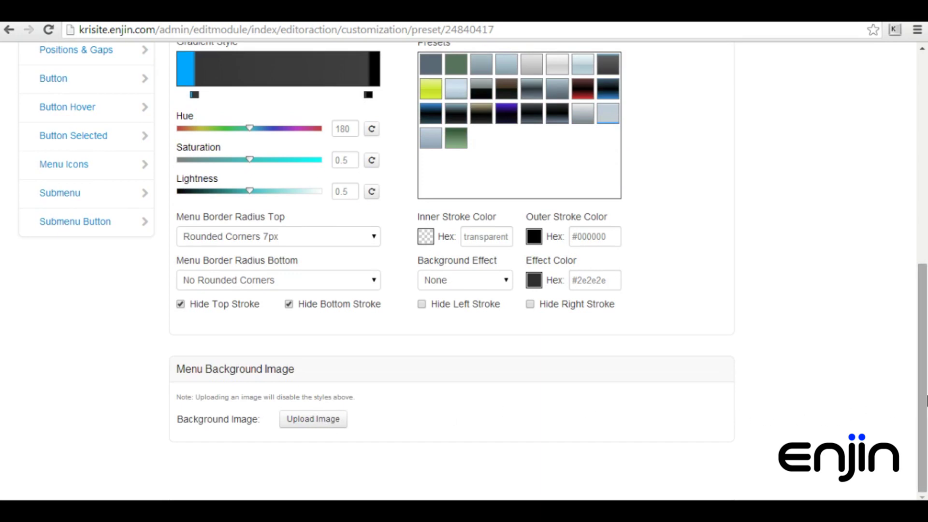
drag(920, 377, 920, 192)
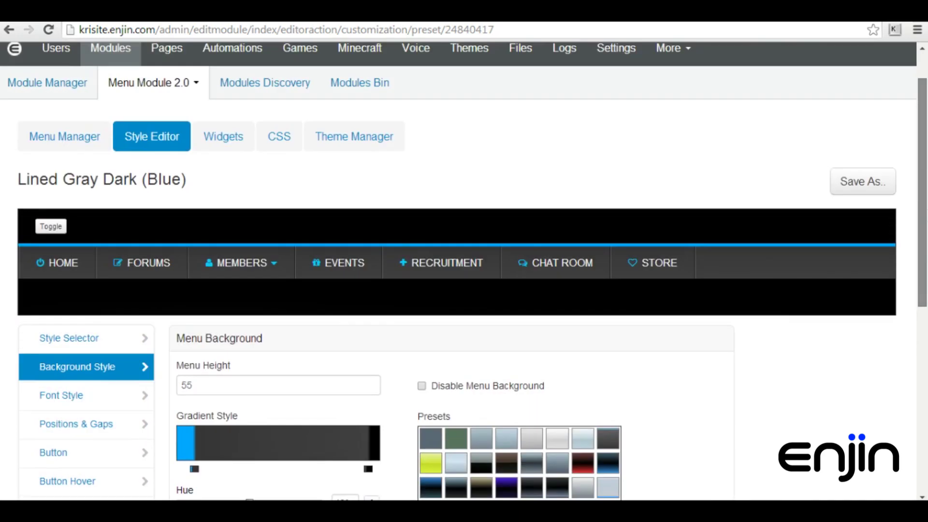
Add Site Admin Nav and Login / Register widgets to the menu's right side
click(218, 140)
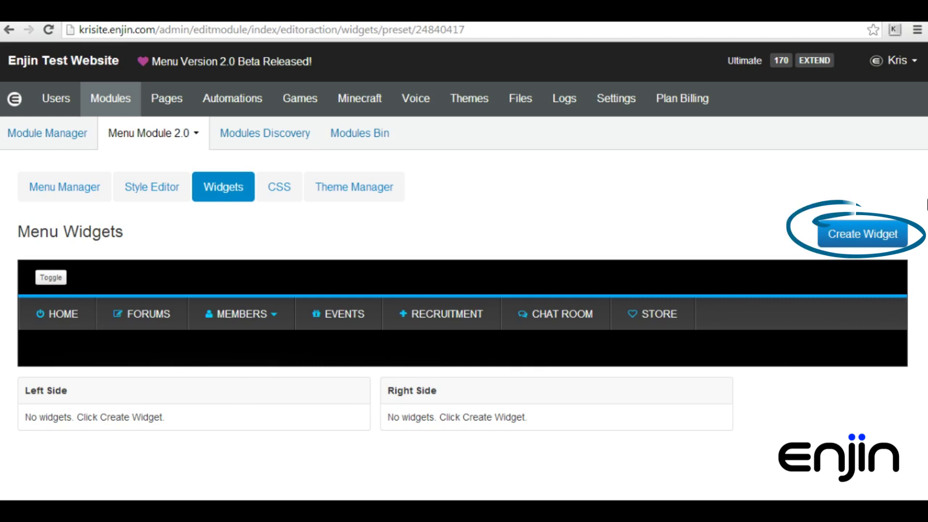
click(863, 232)
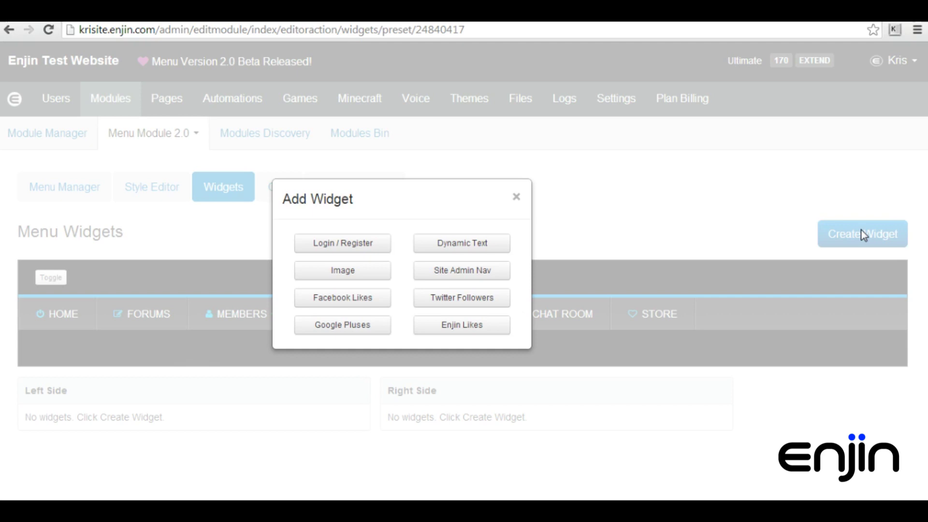
click(468, 274)
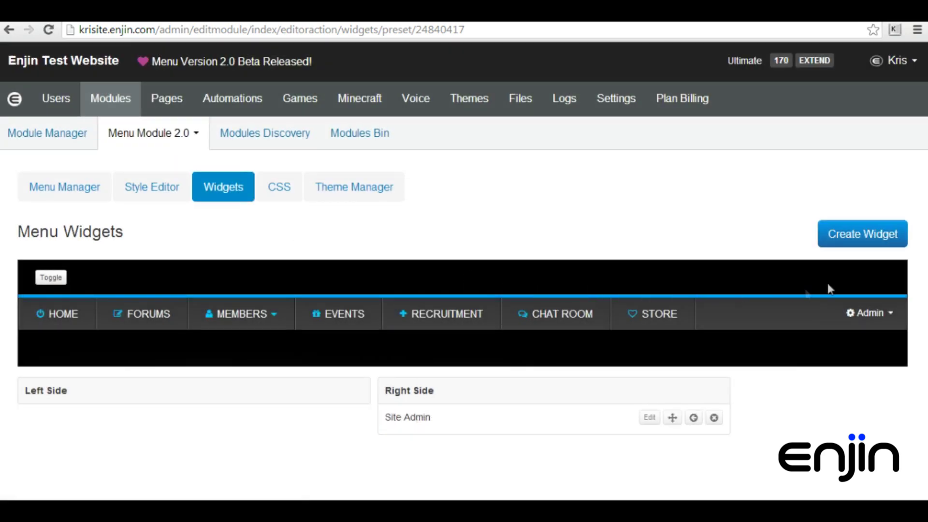
click(864, 236)
click(365, 245)
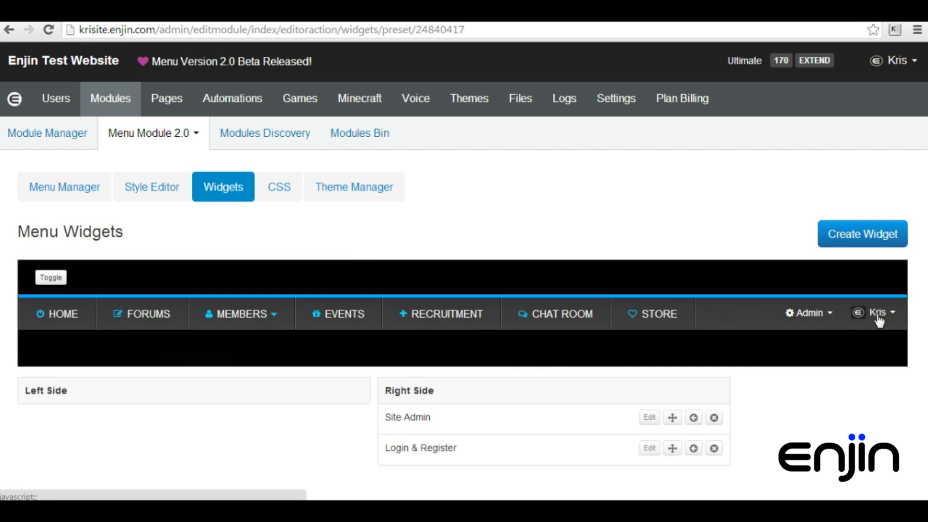
click(819, 317)
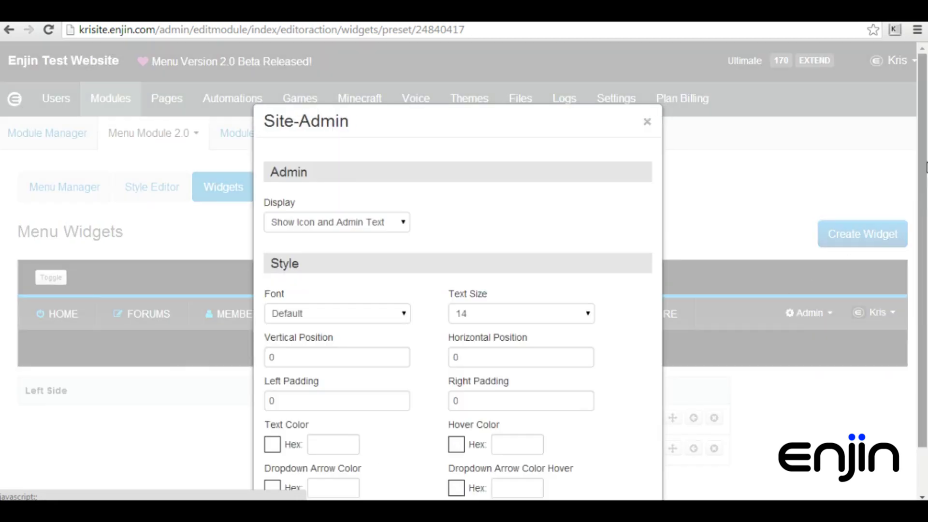
Try the Site Admin display options and Login & Register's side, leaving both unchanged
click(367, 169)
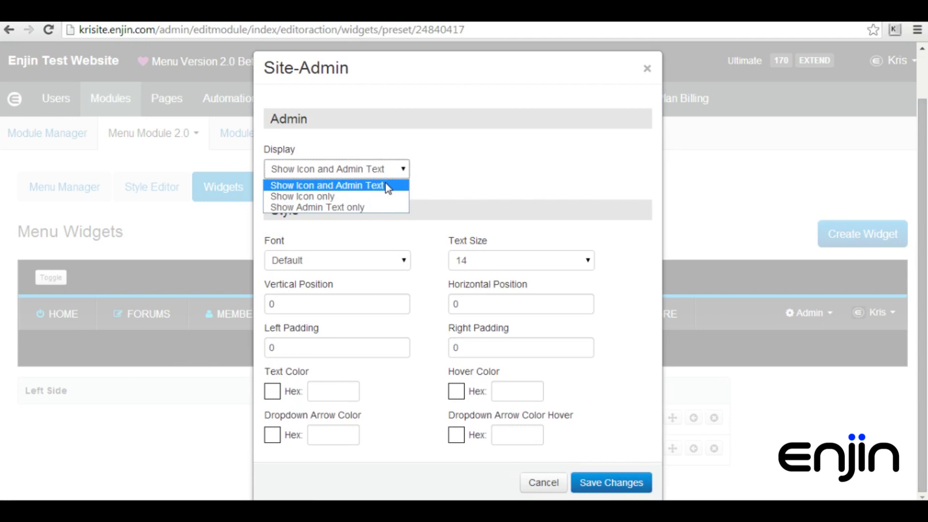
click(555, 186)
click(543, 483)
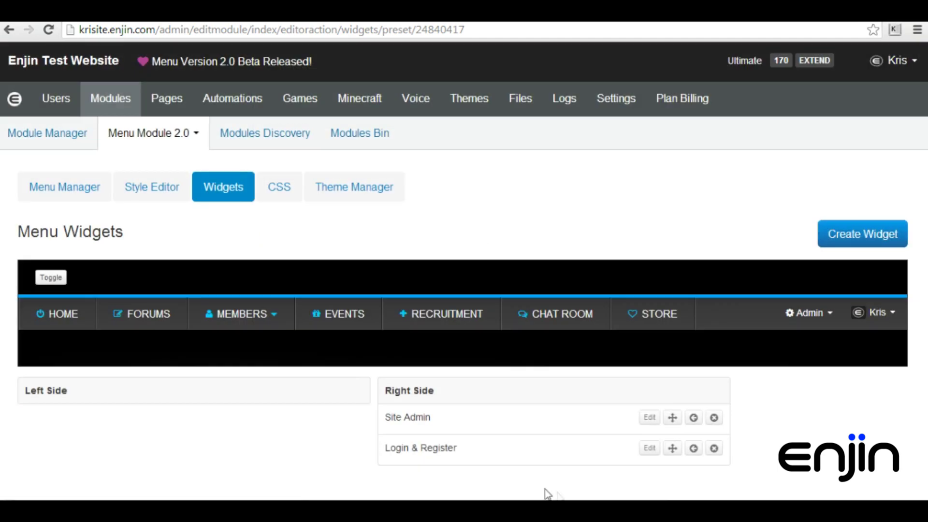
drag(673, 448, 672, 417)
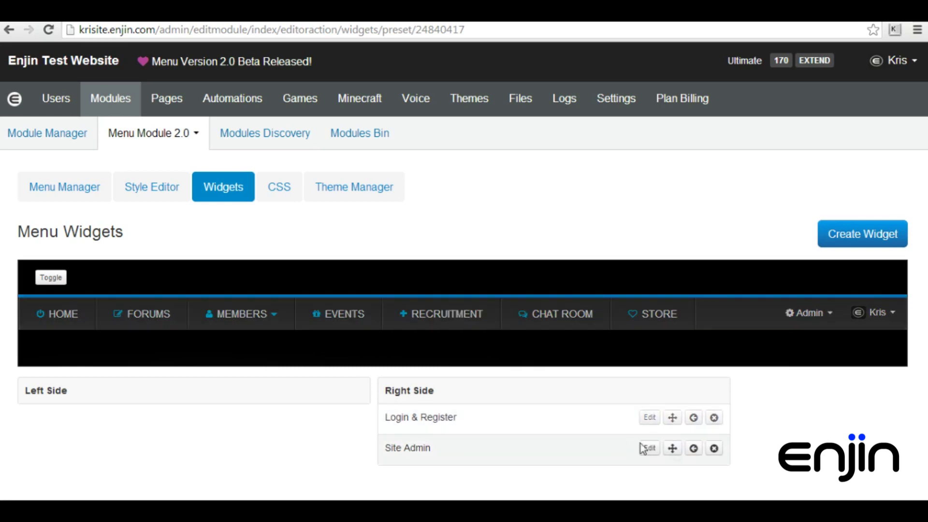
click(694, 418)
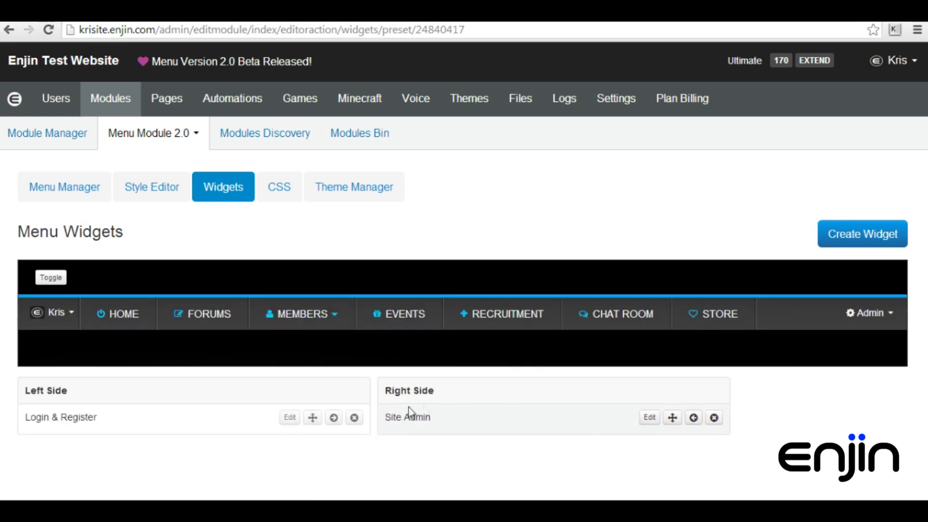
click(334, 419)
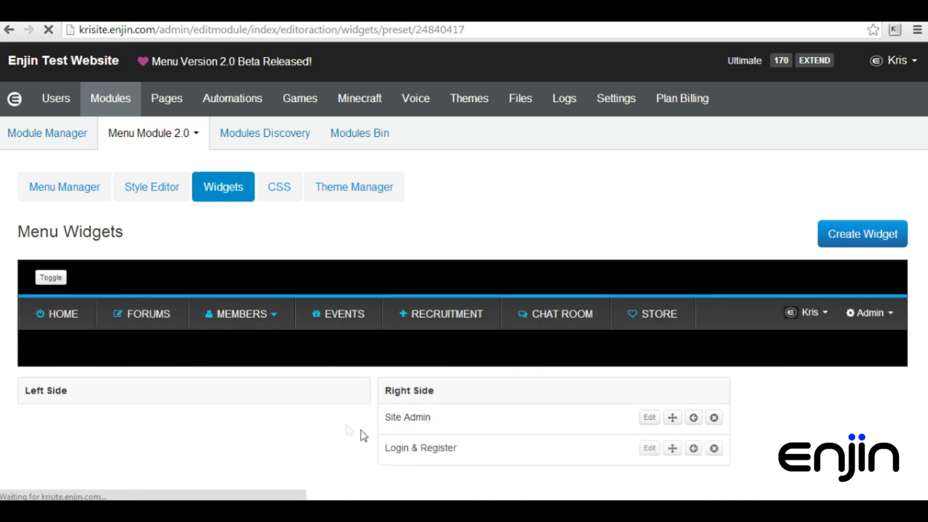
Delete the Site Admin and Login & Register widgets from the menu
click(714, 418)
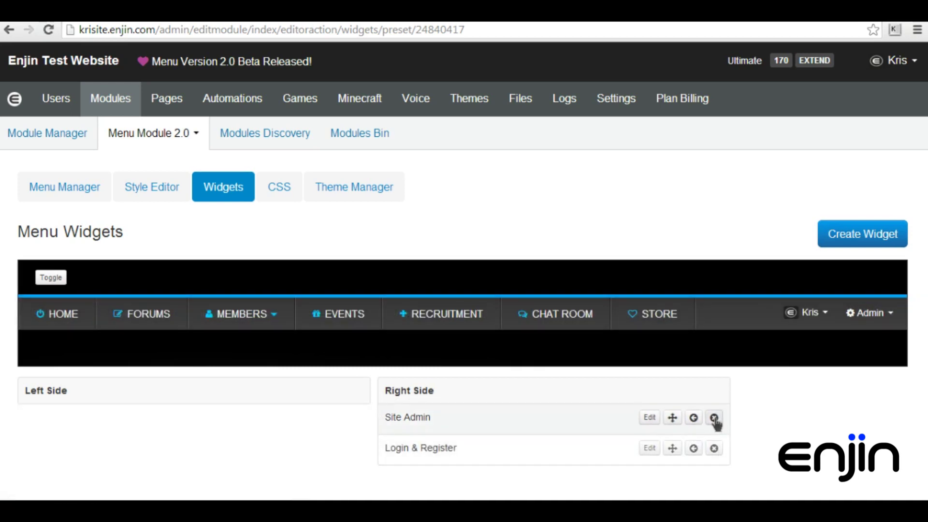
click(715, 418)
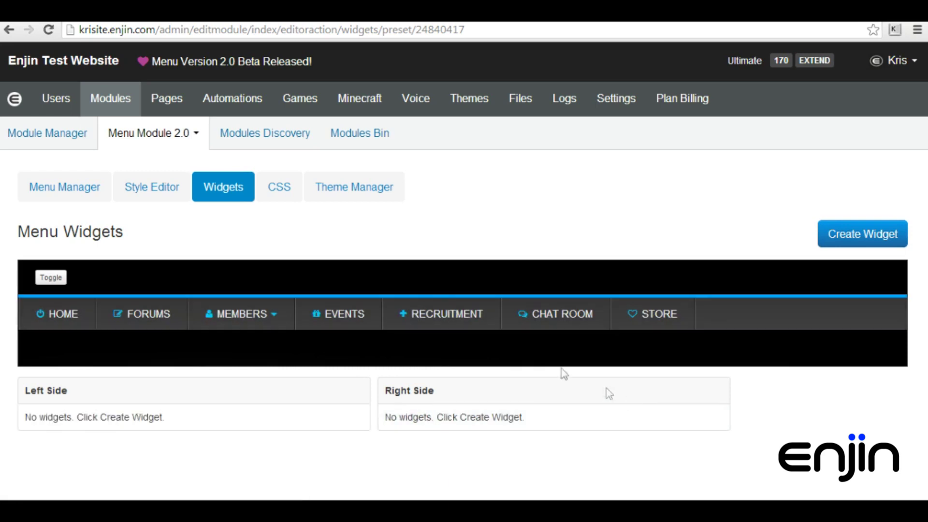
click(283, 192)
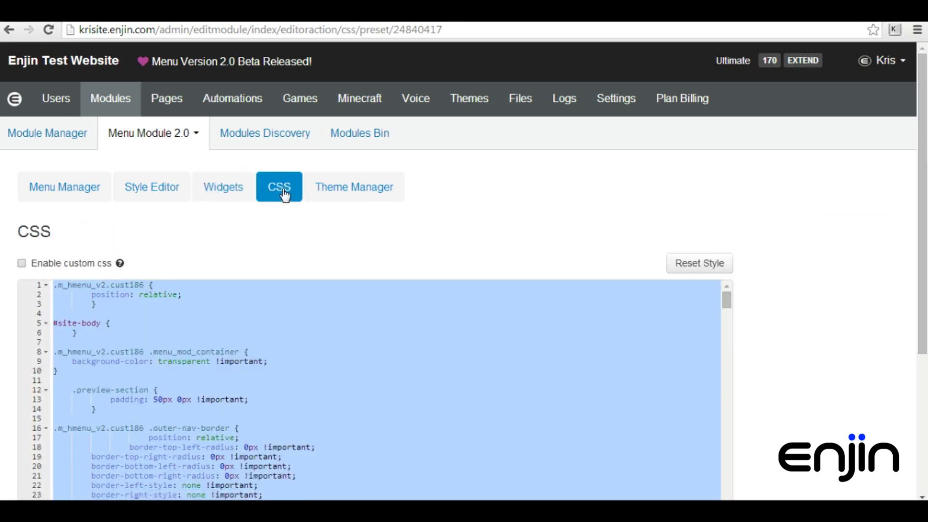
Scroll the Home page layout down to Global Top 1 holding Menu Module 2.0
drag(923, 235, 924, 278)
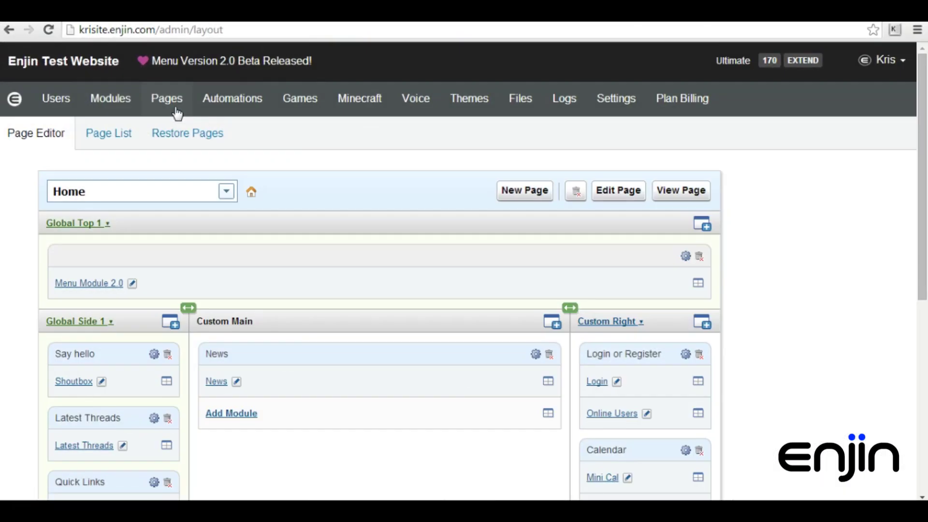
Add a New Container above Menu Module 2.0 in Global Top 1 holding Menu Module 2.0 Top
drag(921, 191, 920, 247)
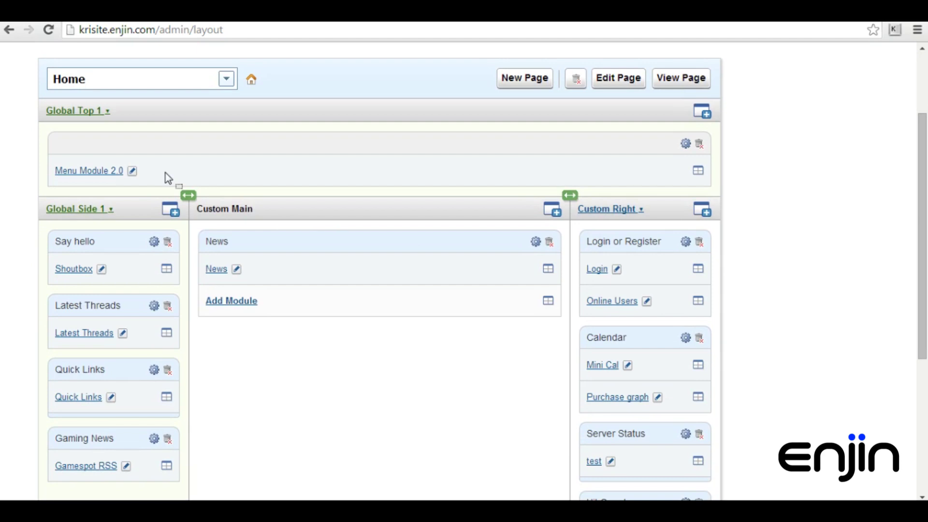
click(704, 115)
drag(466, 206, 477, 135)
click(90, 172)
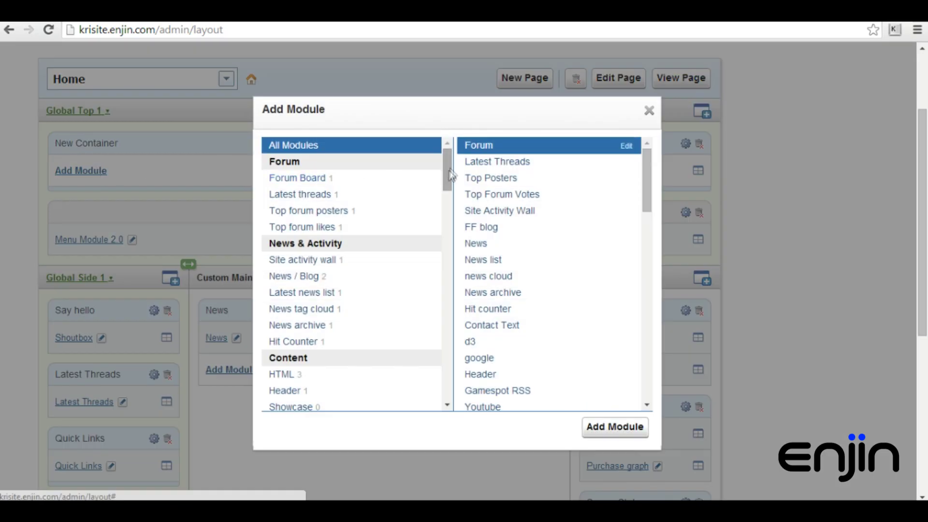
scroll(448, 176, down, 1)
drag(449, 178, 429, 309)
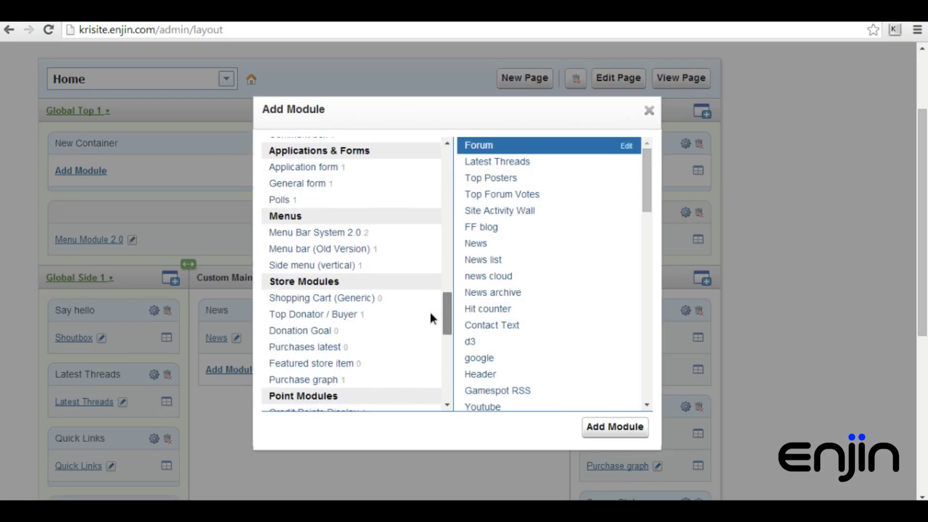
click(340, 233)
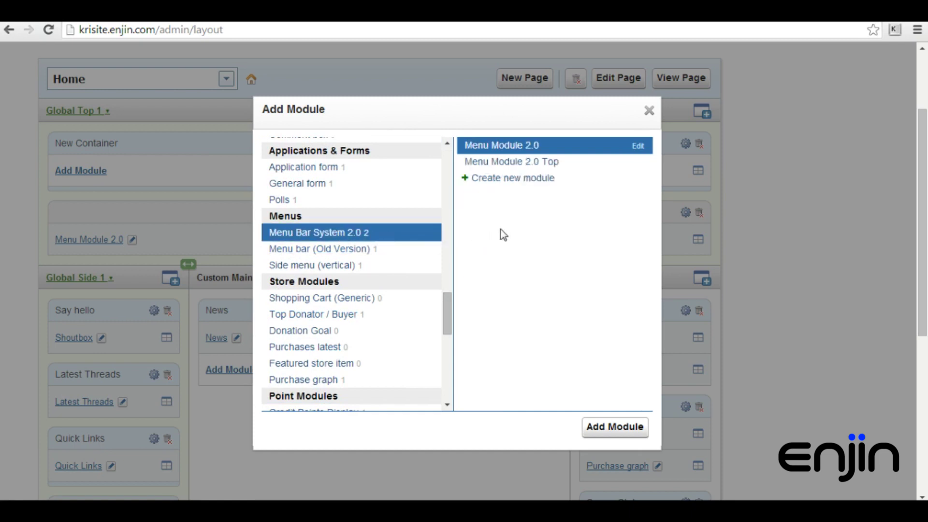
click(557, 163)
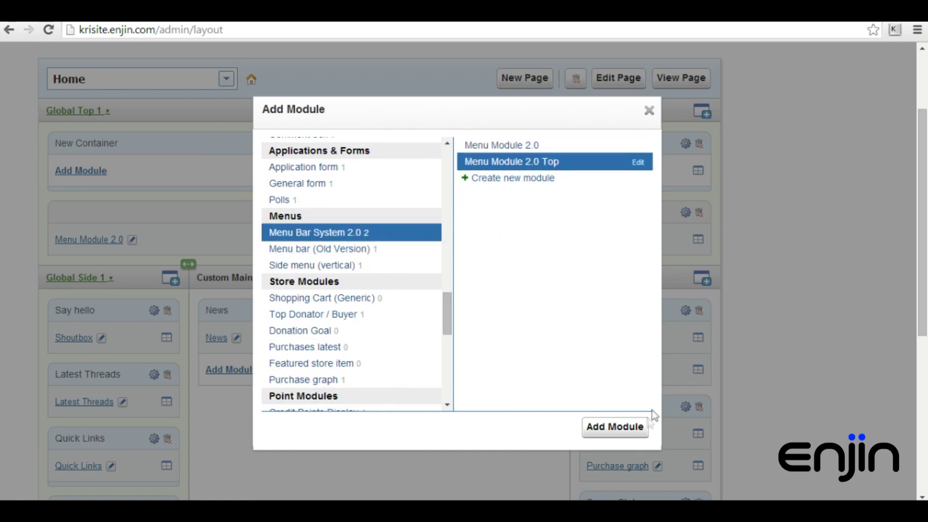
click(633, 428)
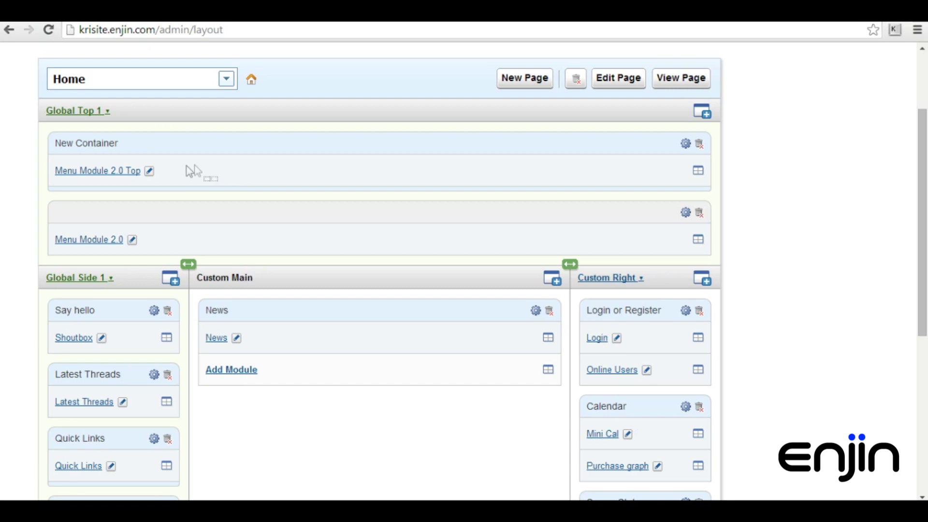
Review Menu Module 2.0 Top's Widgets and Style Editor settings in full-screen view
click(150, 171)
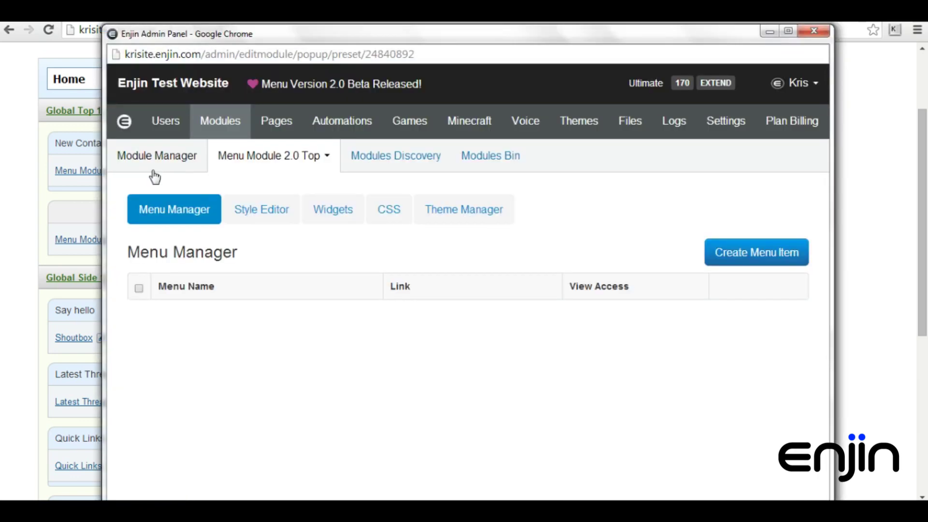
click(789, 31)
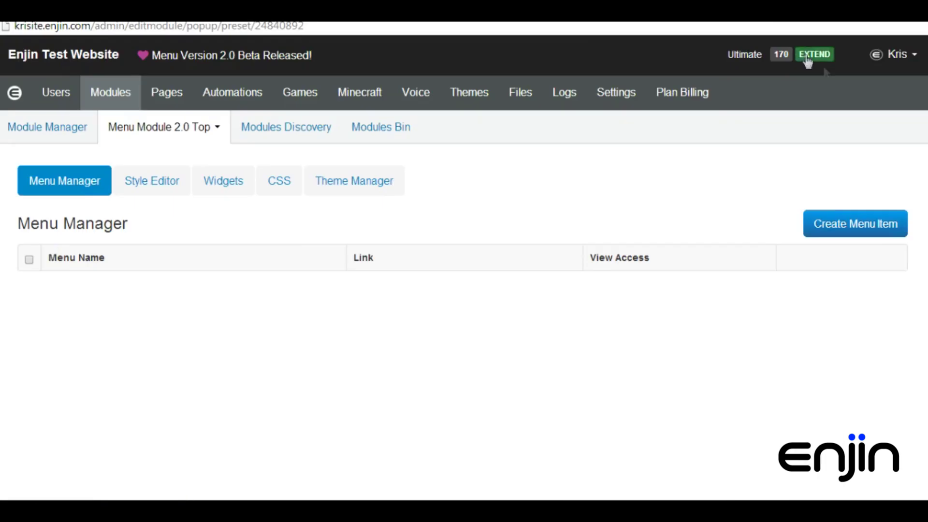
click(233, 186)
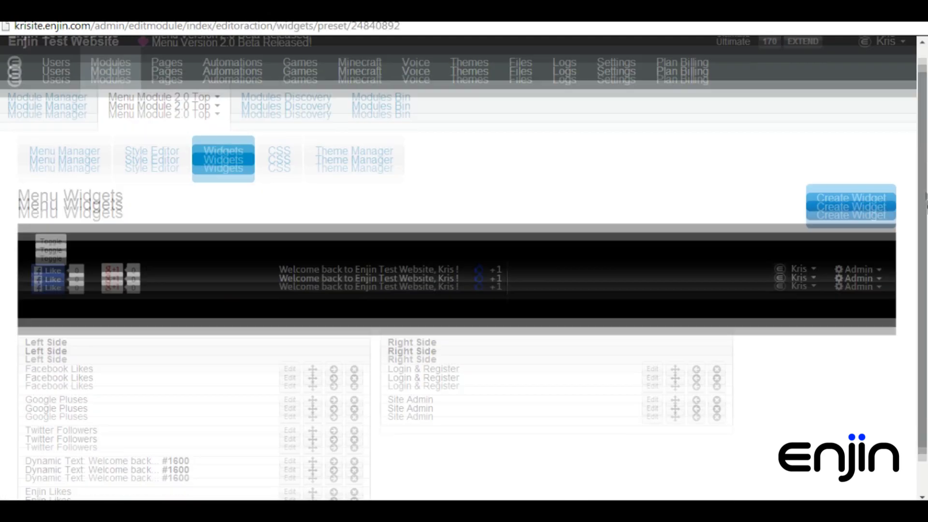
scroll(464, 289, down, 2)
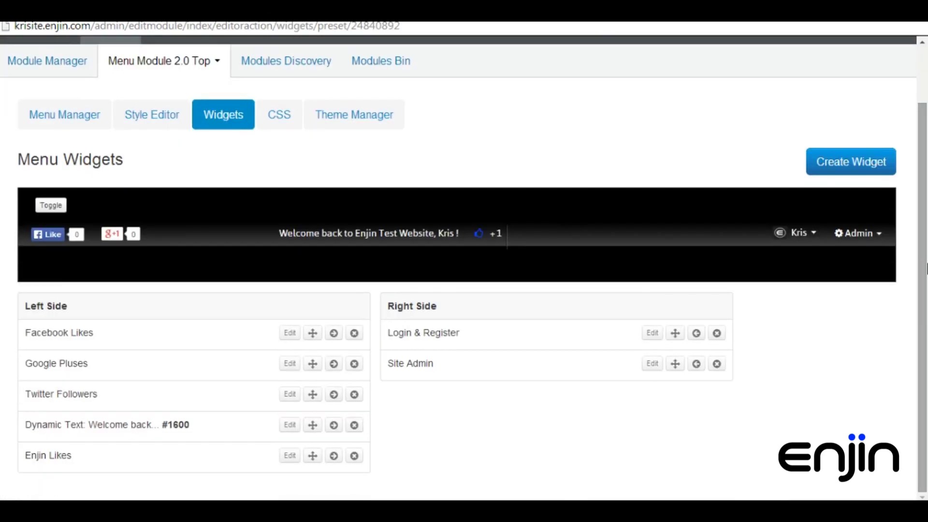
click(150, 119)
click(126, 373)
scroll(701, 273, down, 3)
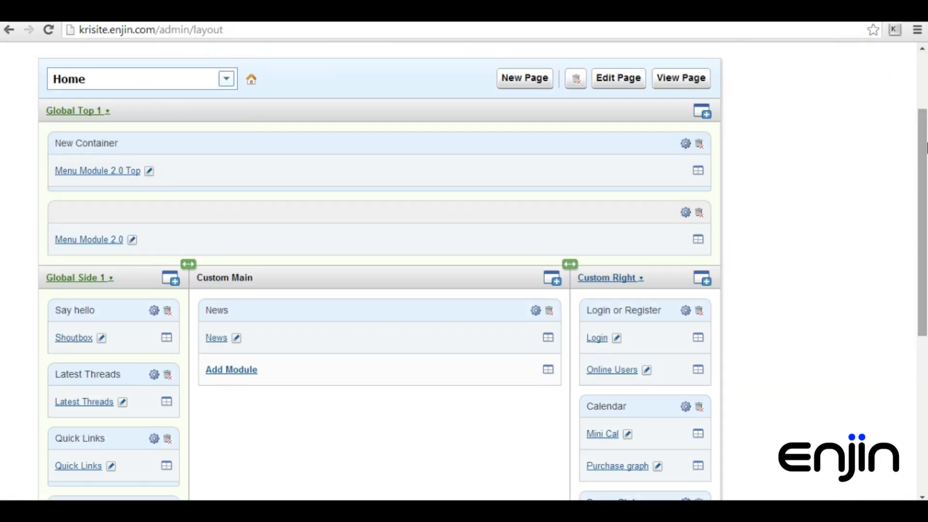
scroll(925, 148, up, 3)
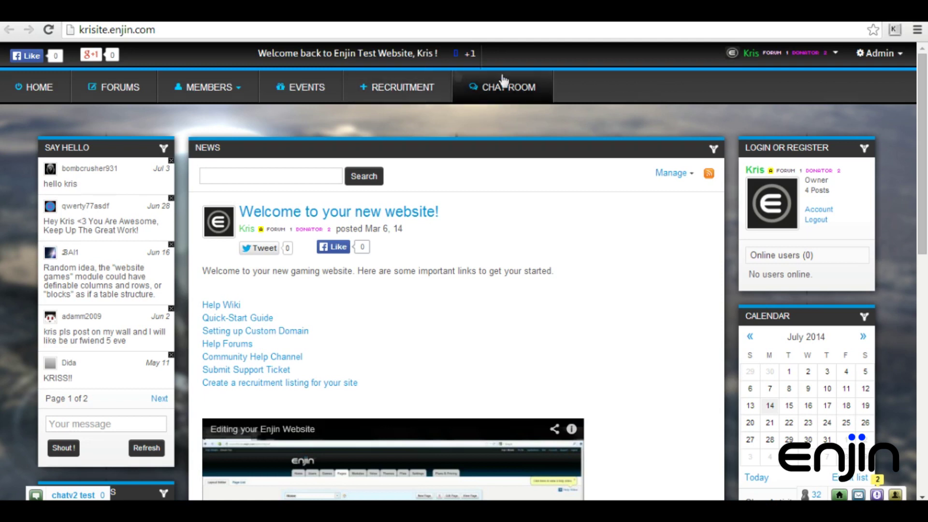
mouse_move(776, 65)
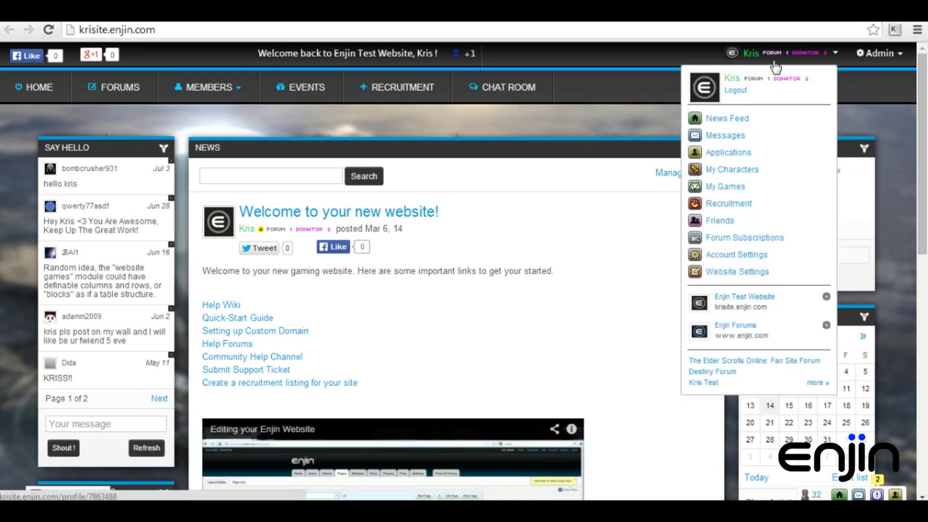